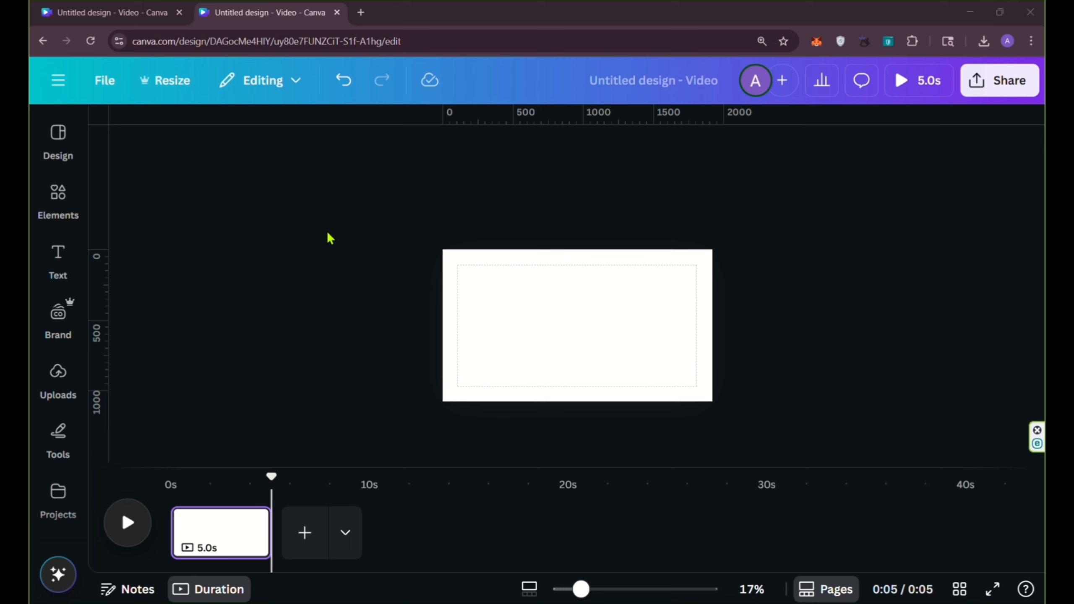
# Add the desert landscape graphic with the city skyline and road from the recently used elements.
pyautogui.click(55, 203)
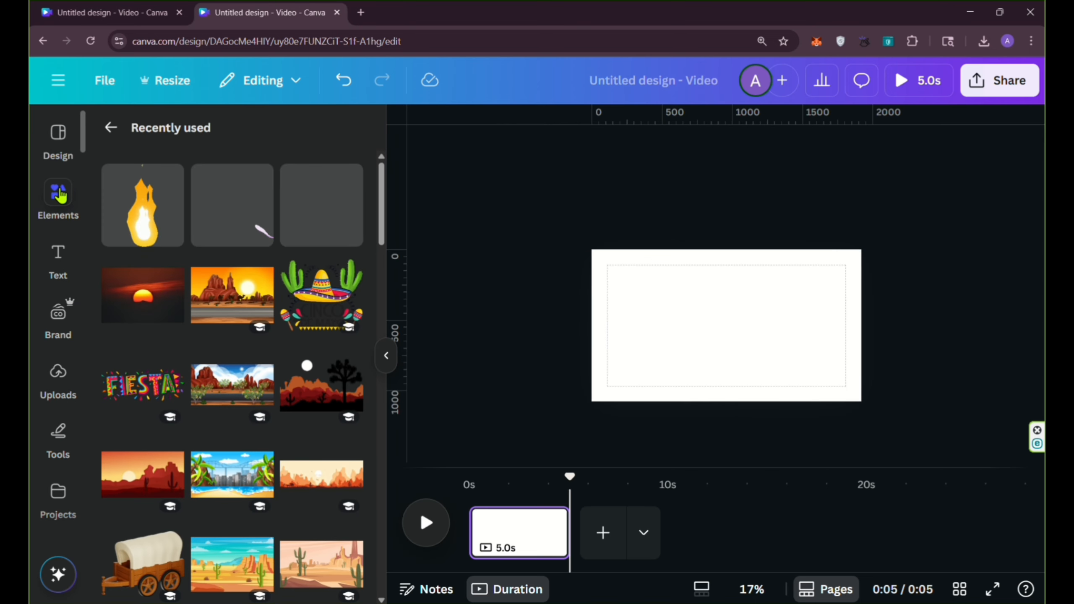
pyautogui.scroll(-6, 114, 247)
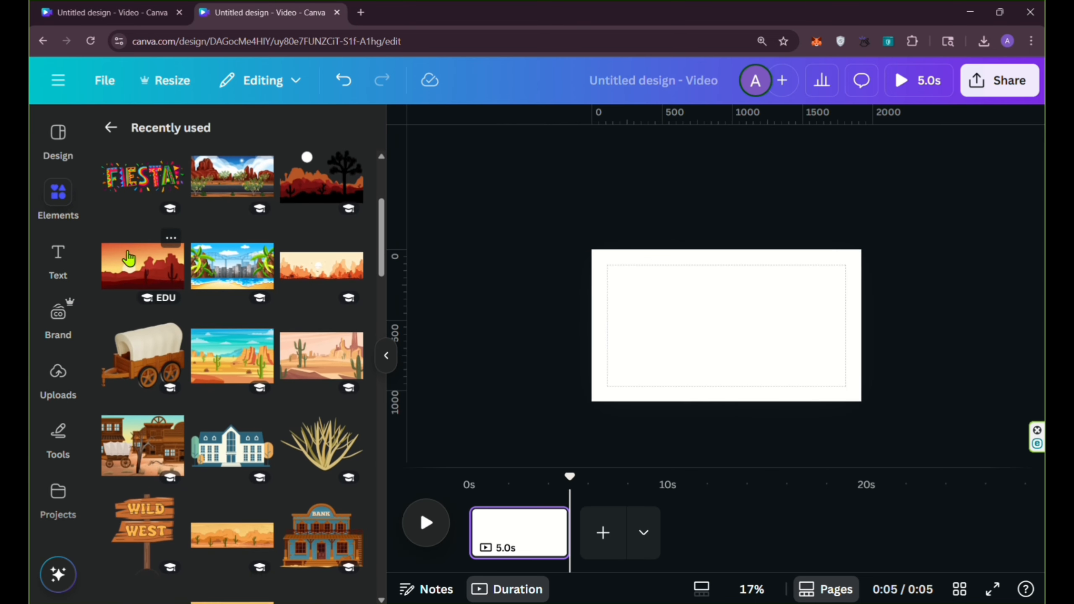
pyautogui.scroll(1, 270, 271)
pyautogui.scroll(-10, 271, 271)
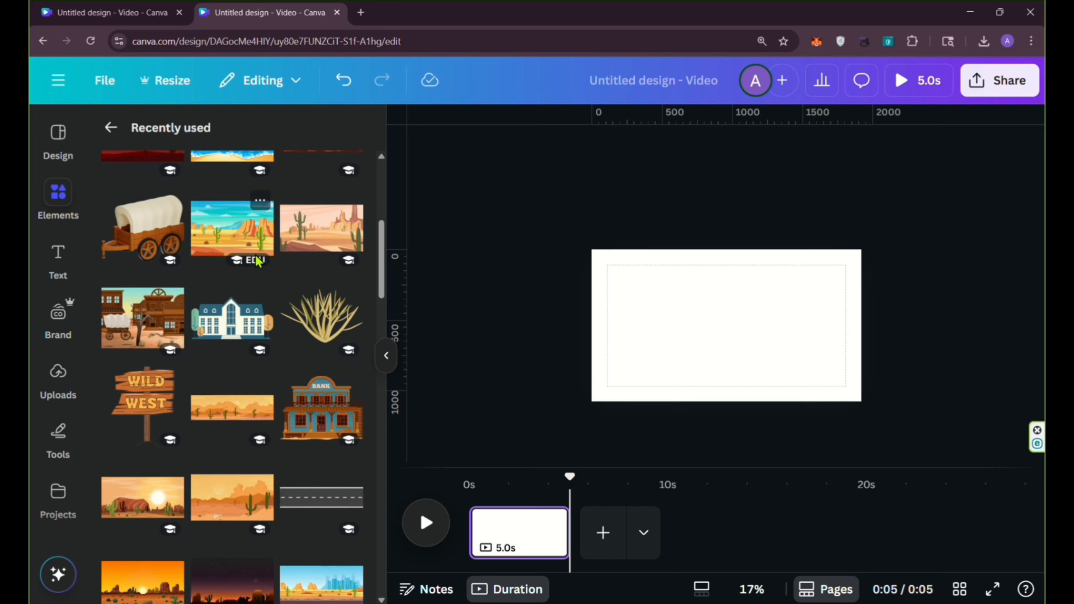
pyautogui.click(350, 232)
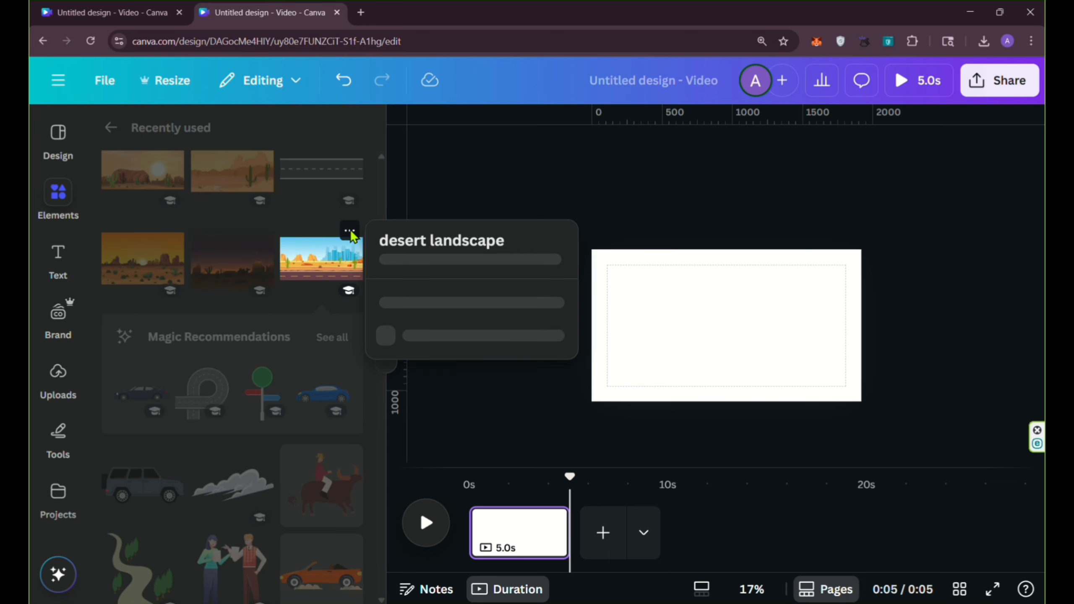
pyautogui.click(350, 231)
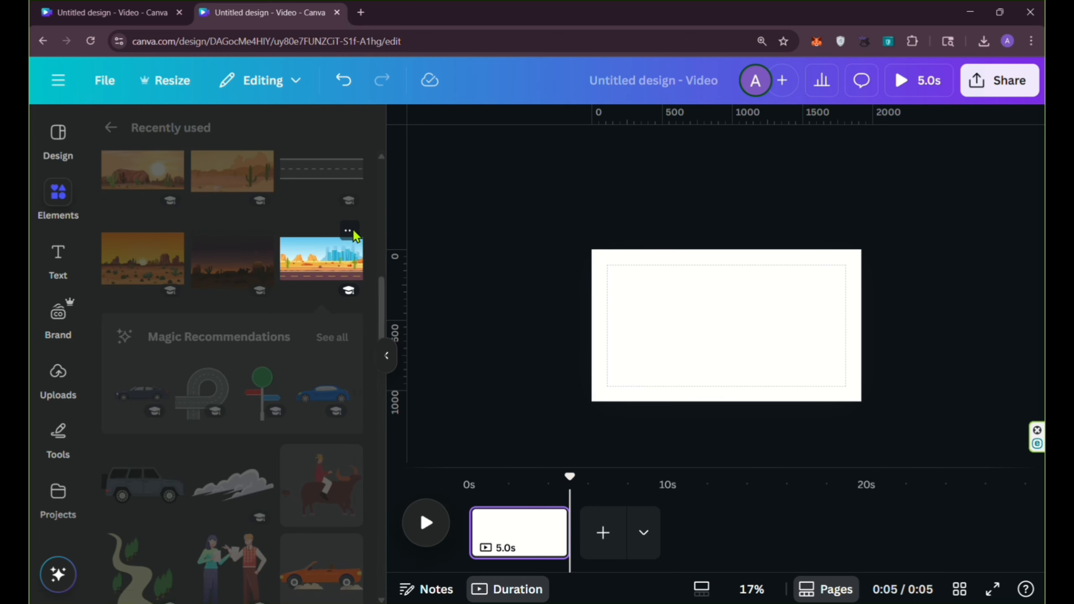
pyautogui.click(319, 266)
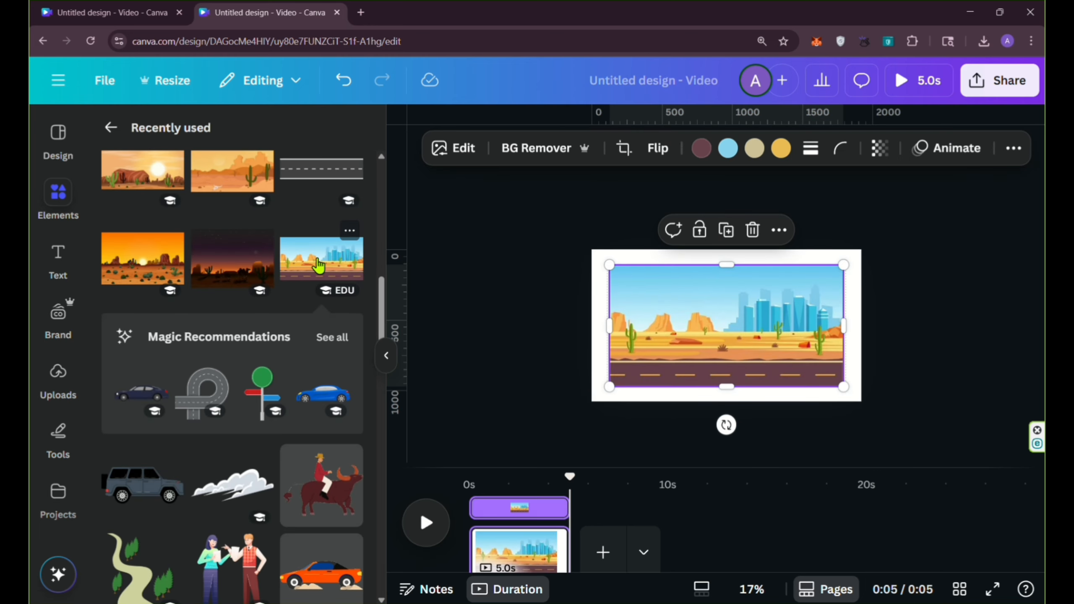
# Enlarge the desert landscape past the page's right edge and crop its top and bottom to the page height.
pyautogui.click(386, 356)
pyautogui.moveTo(676, 369); pyautogui.dragTo(777, 415)
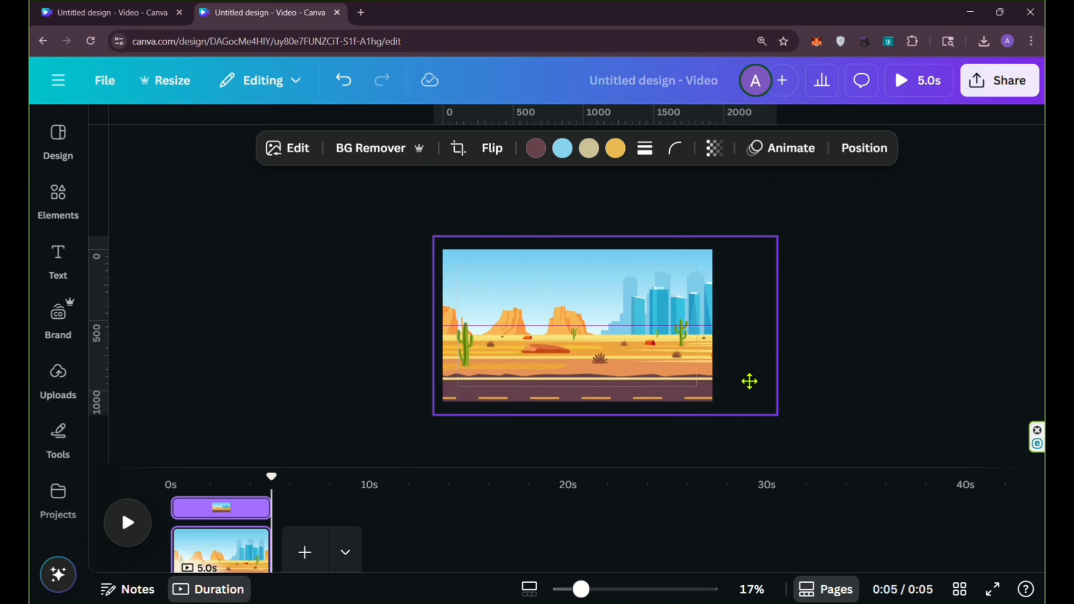
pyautogui.moveTo(750, 382); pyautogui.dragTo(758, 380)
pyautogui.moveTo(786, 236); pyautogui.dragTo(806, 226)
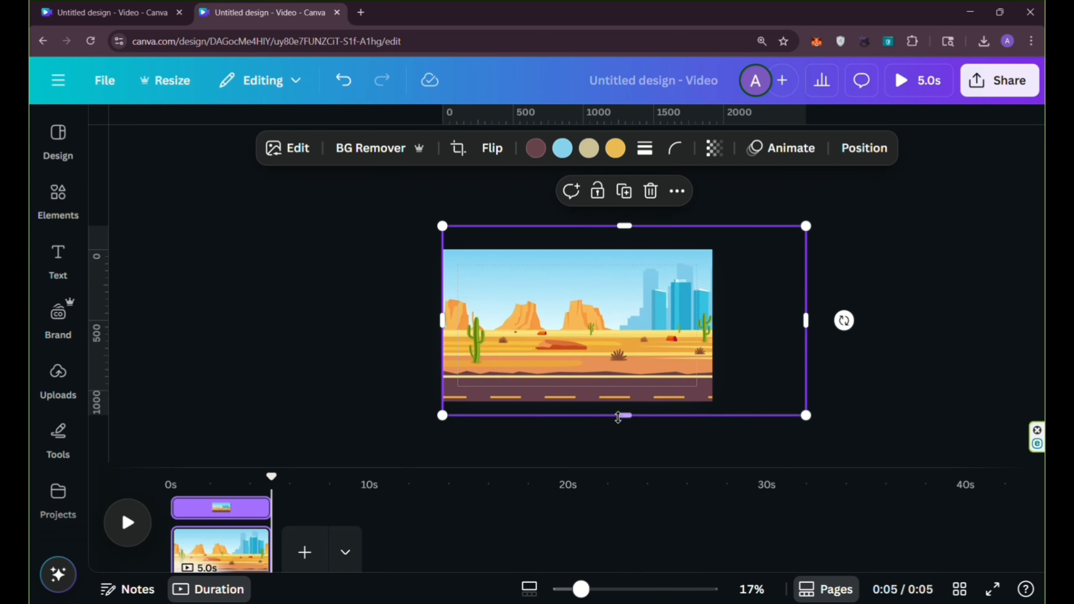
pyautogui.moveTo(618, 417); pyautogui.dragTo(625, 402)
pyautogui.moveTo(625, 226); pyautogui.dragTo(629, 249)
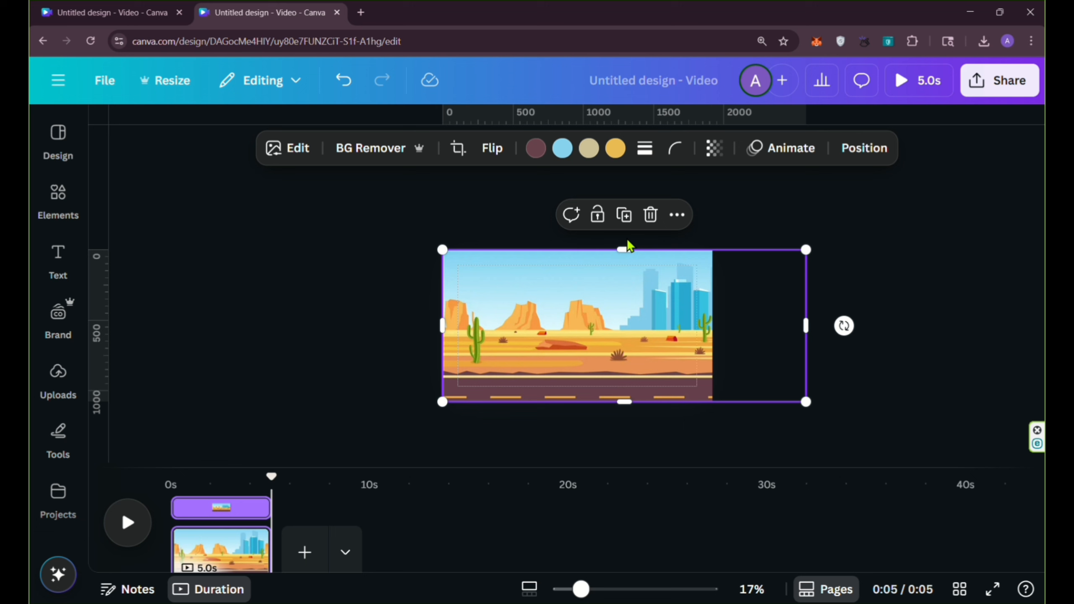
# Create a custom animation that moves the desert background leftward across the page.
pyautogui.click(774, 149)
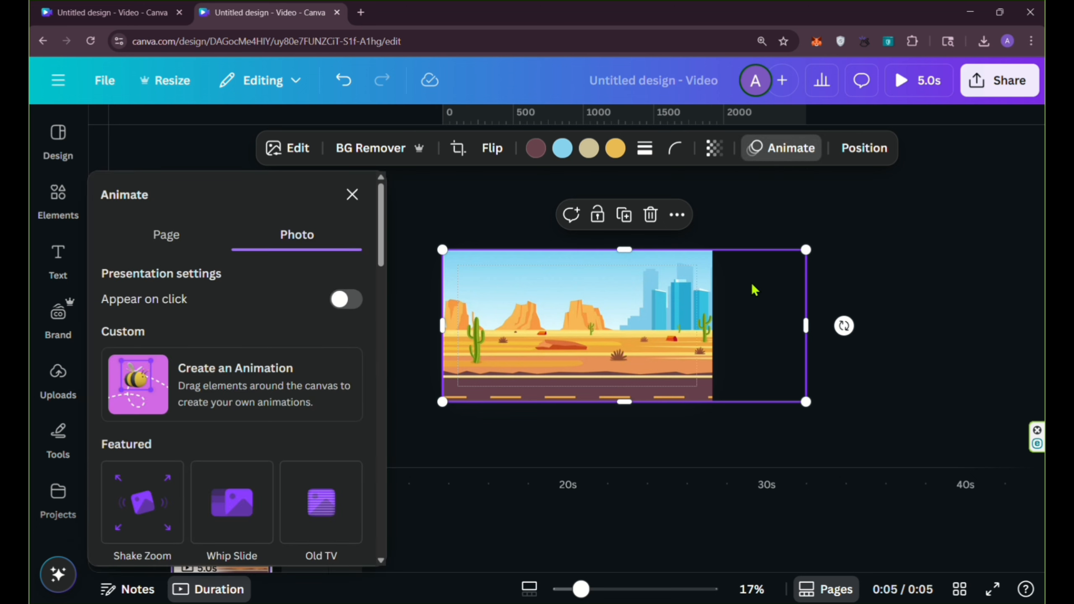
pyautogui.click(262, 404)
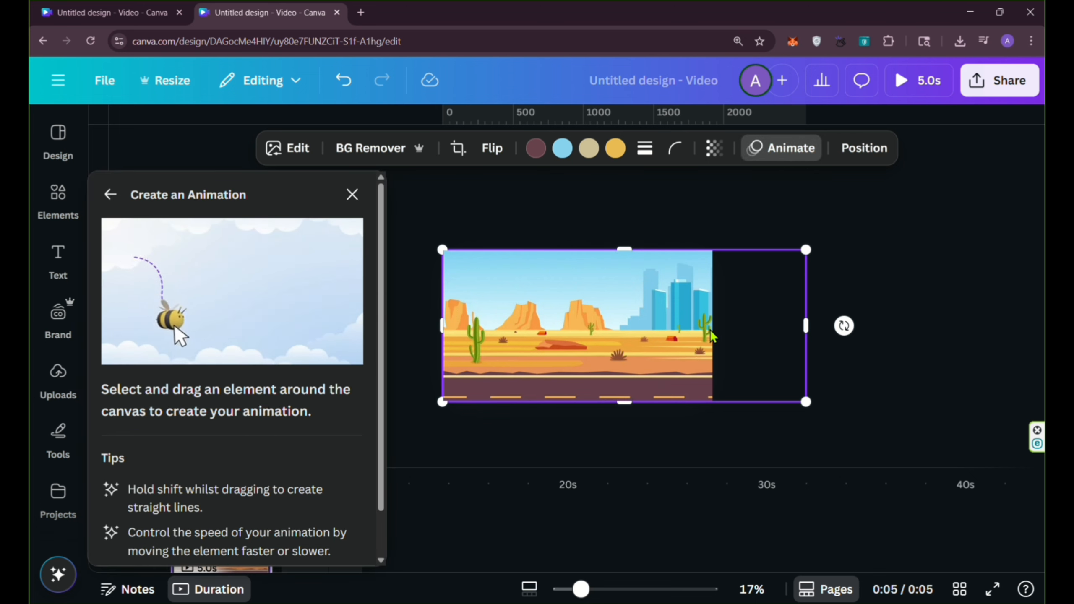
pyautogui.moveTo(710, 329); pyautogui.dragTo(618, 338)
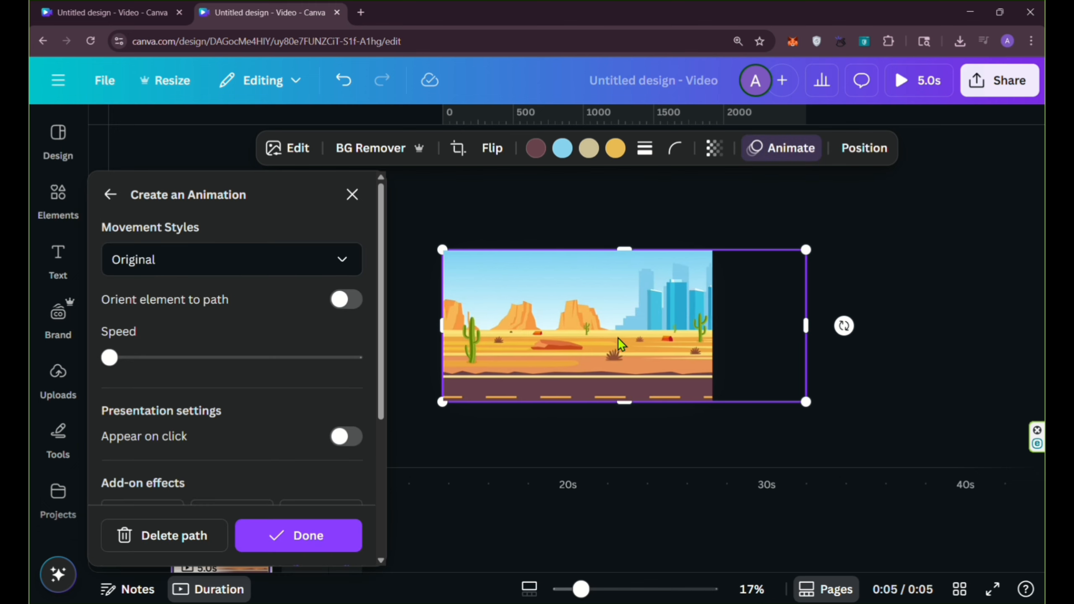
# Set the background animation to Steady movement at about half speed and extend the page duration to 15.1 seconds.
pyautogui.click(341, 259)
pyautogui.click(126, 373)
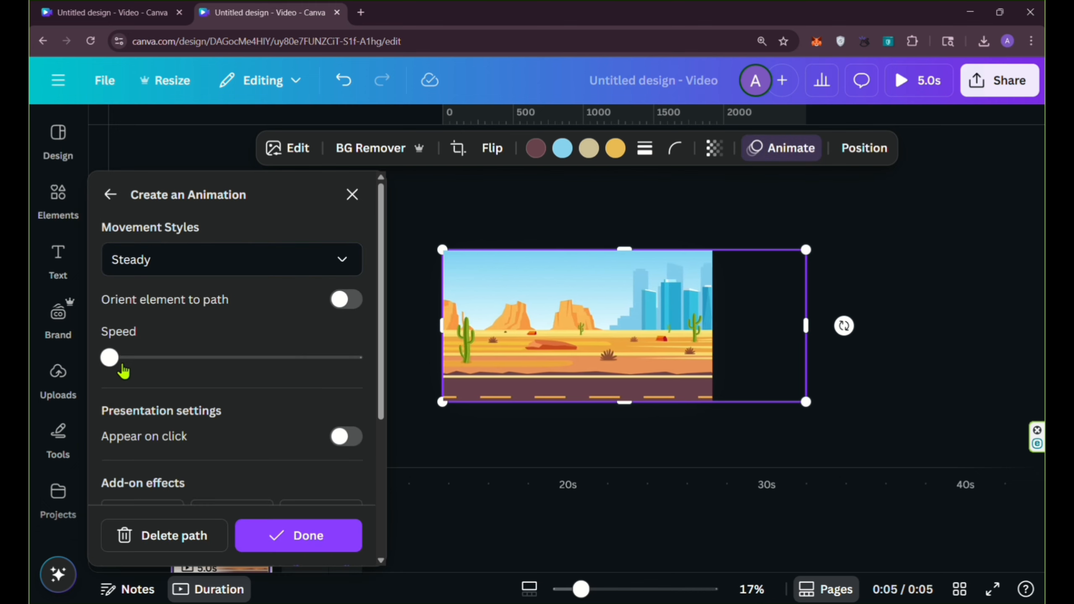
pyautogui.moveTo(111, 359); pyautogui.dragTo(236, 360)
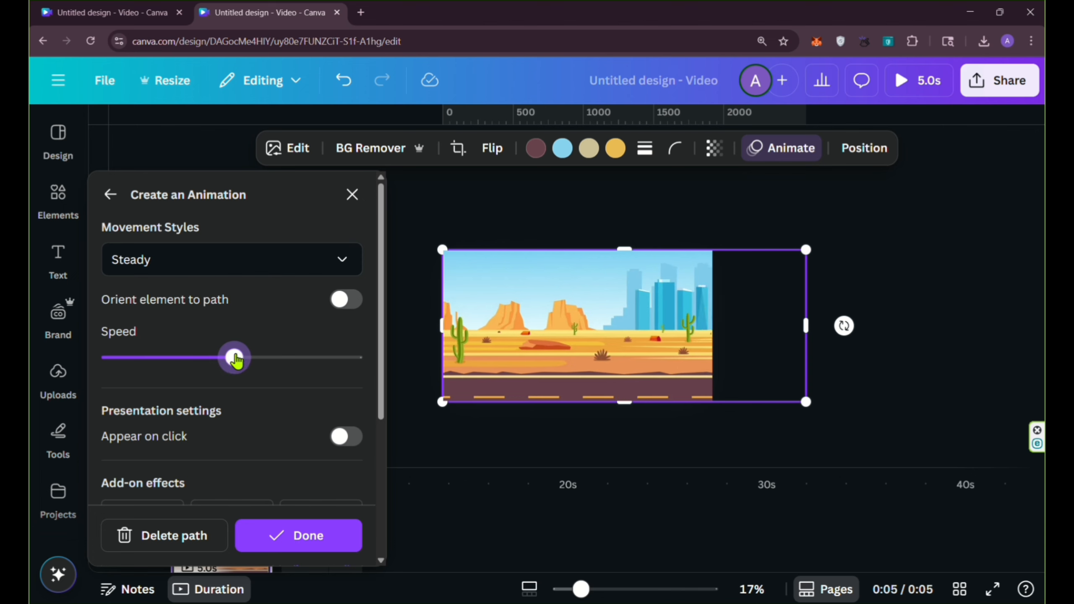
pyautogui.click(300, 546)
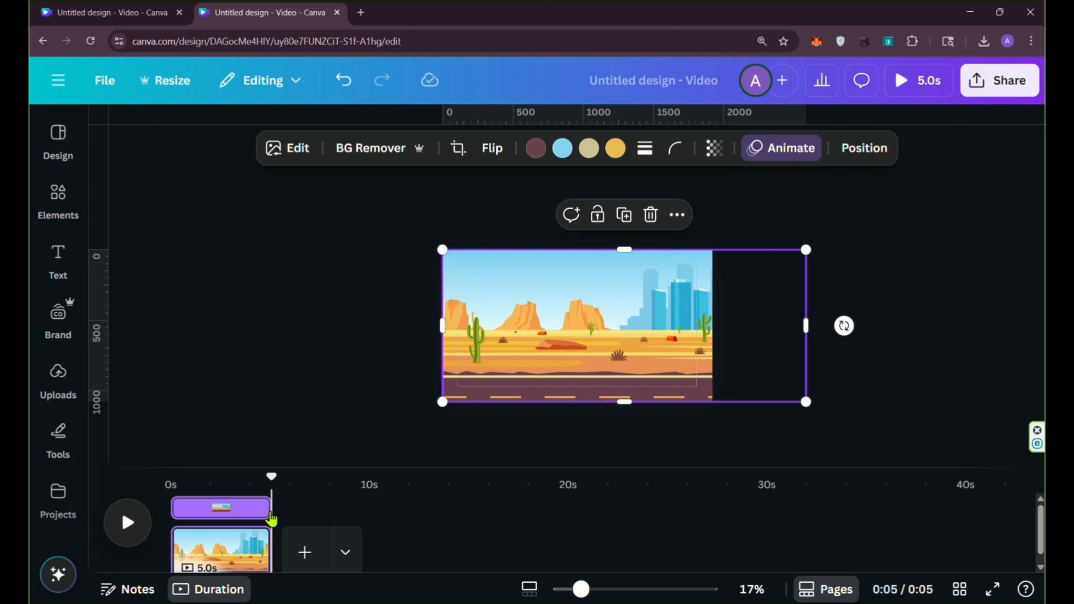
pyautogui.moveTo(260, 554); pyautogui.dragTo(172, 508)
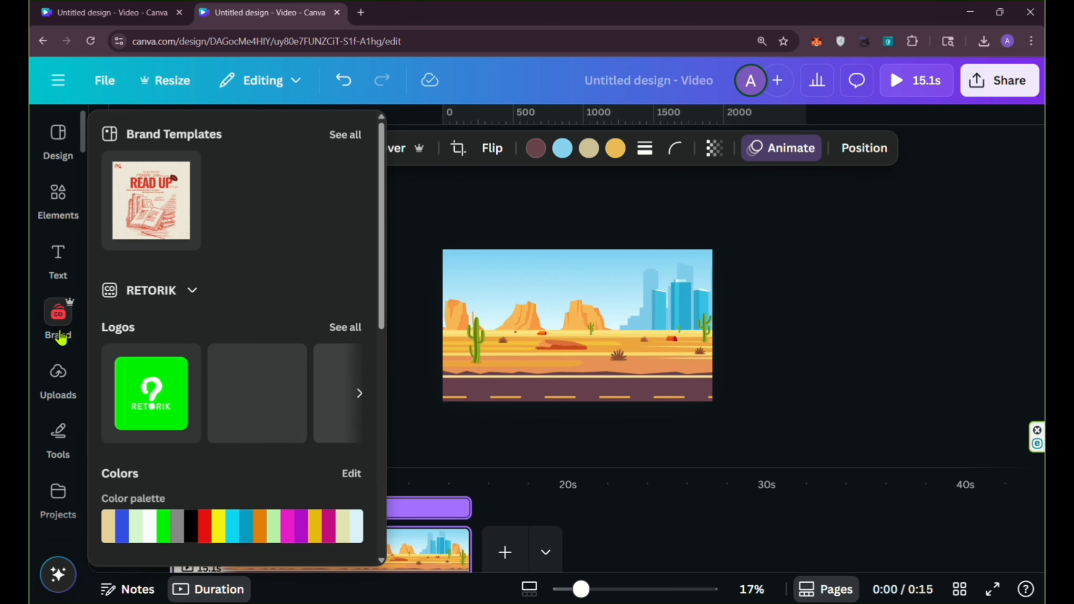
# Add the uploaded green-screen SUV video to the page and remove its background.
pyautogui.click(61, 391)
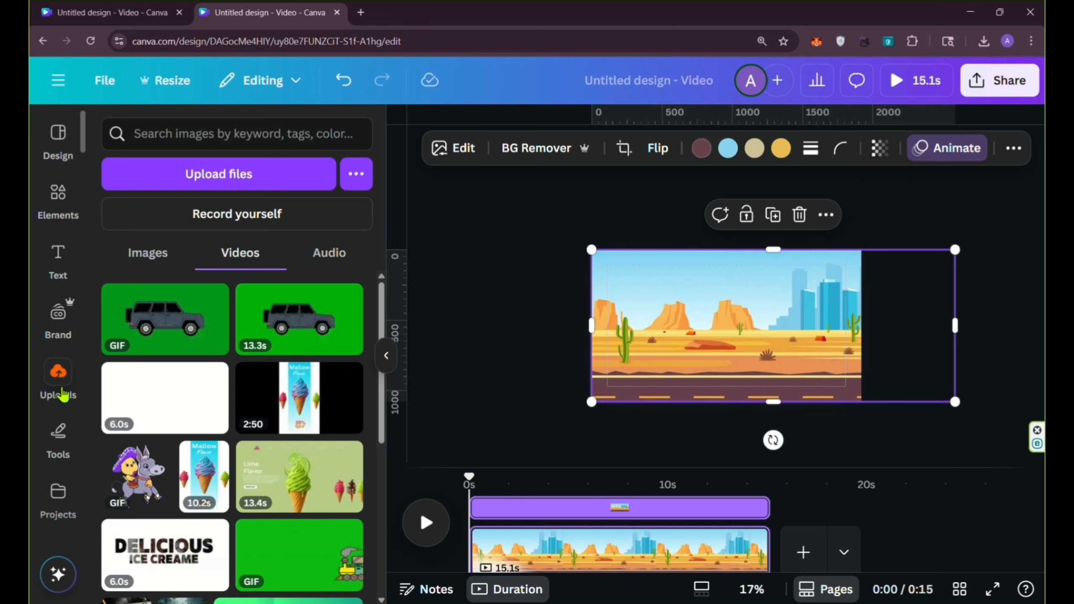
pyautogui.click(244, 301)
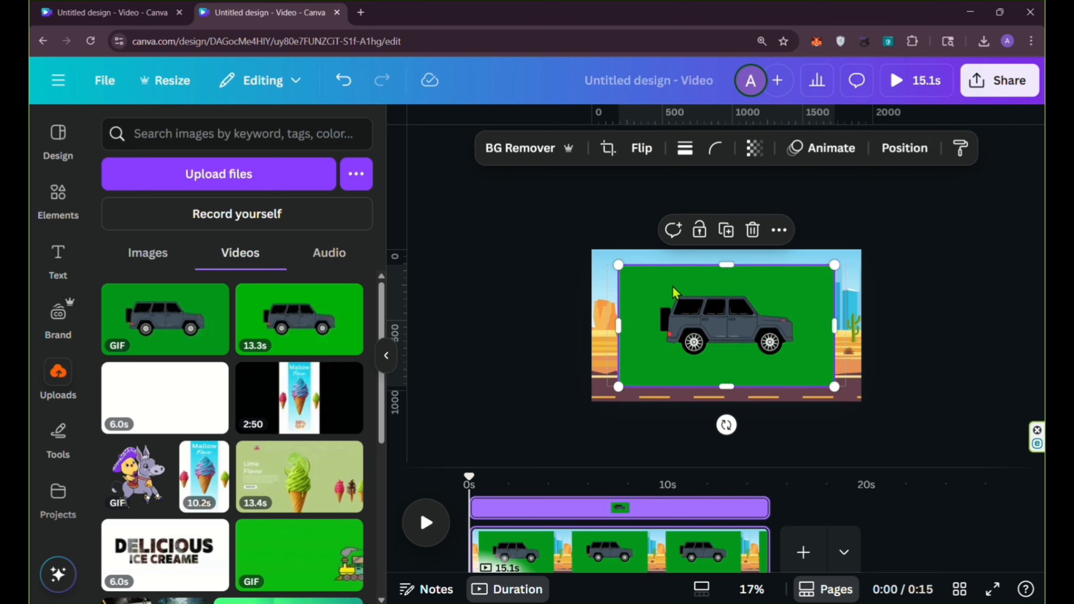
pyautogui.click(536, 166)
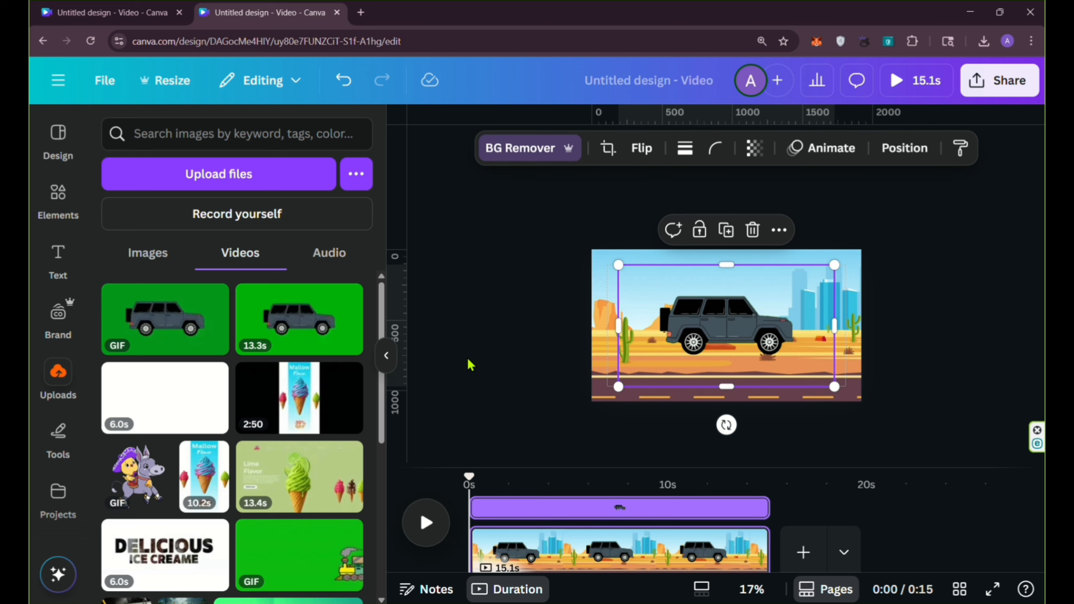
# Browse the recently used elements for other vehicles and check the details of the orange Roadster.
pyautogui.click(55, 207)
pyautogui.scroll(-10, 302, 381)
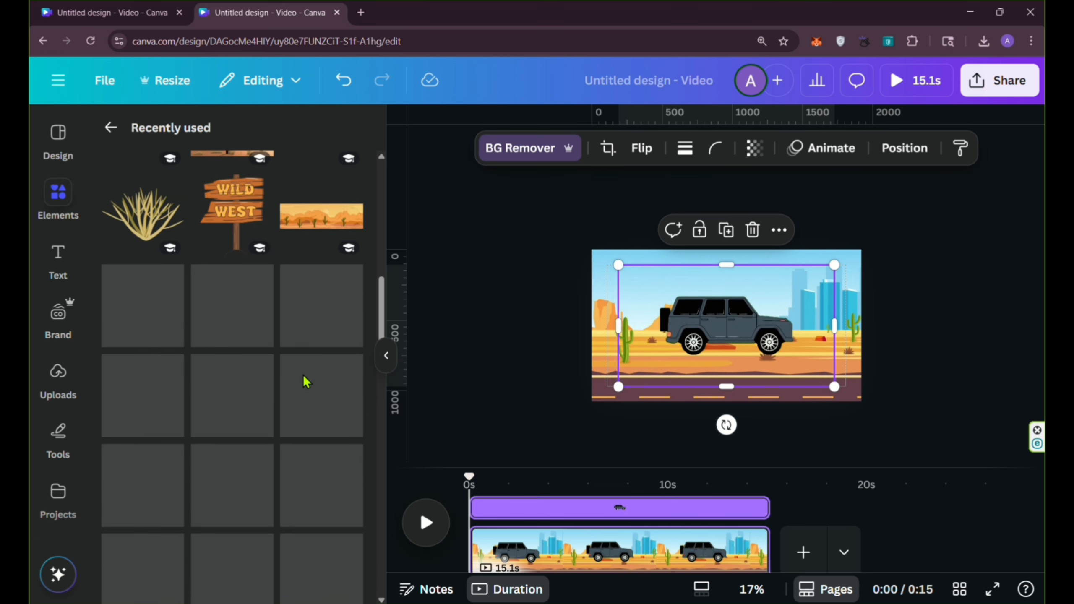
pyautogui.scroll(-5, 302, 352)
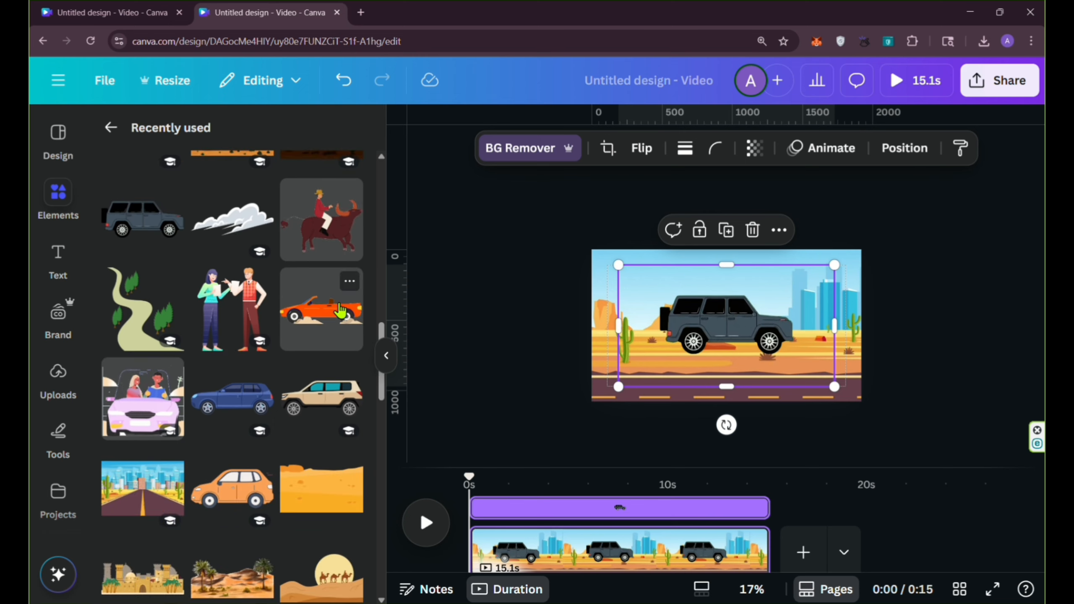
pyautogui.click(349, 281)
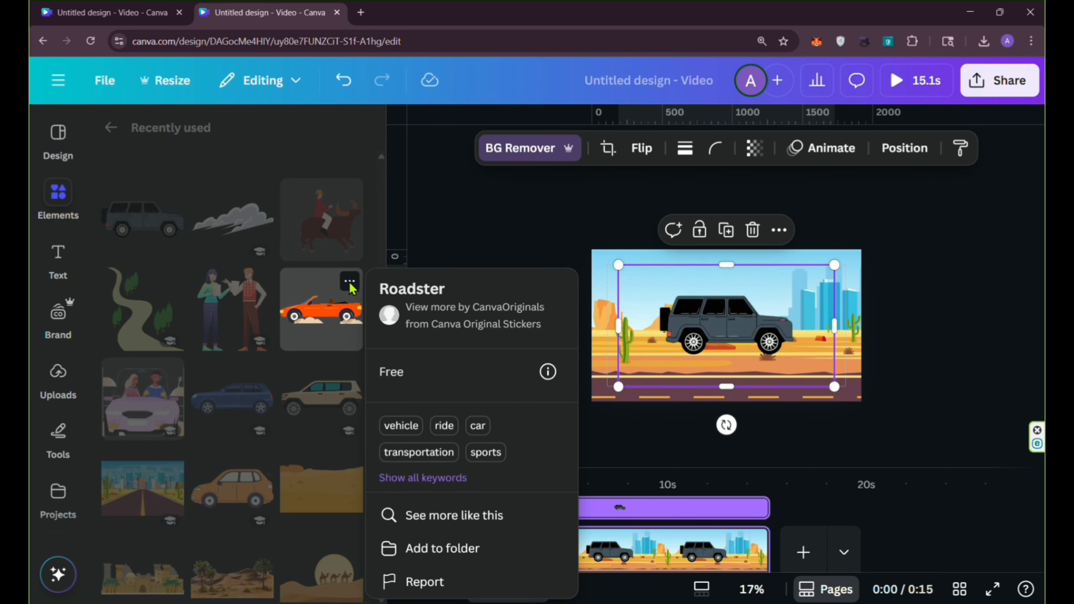
pyautogui.click(350, 282)
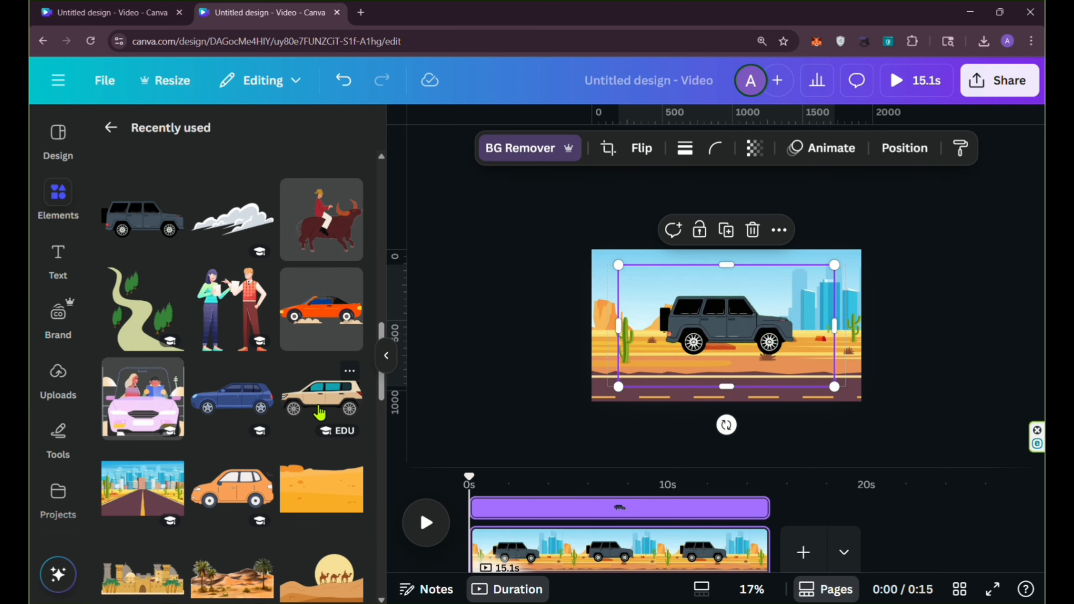
pyautogui.click(386, 355)
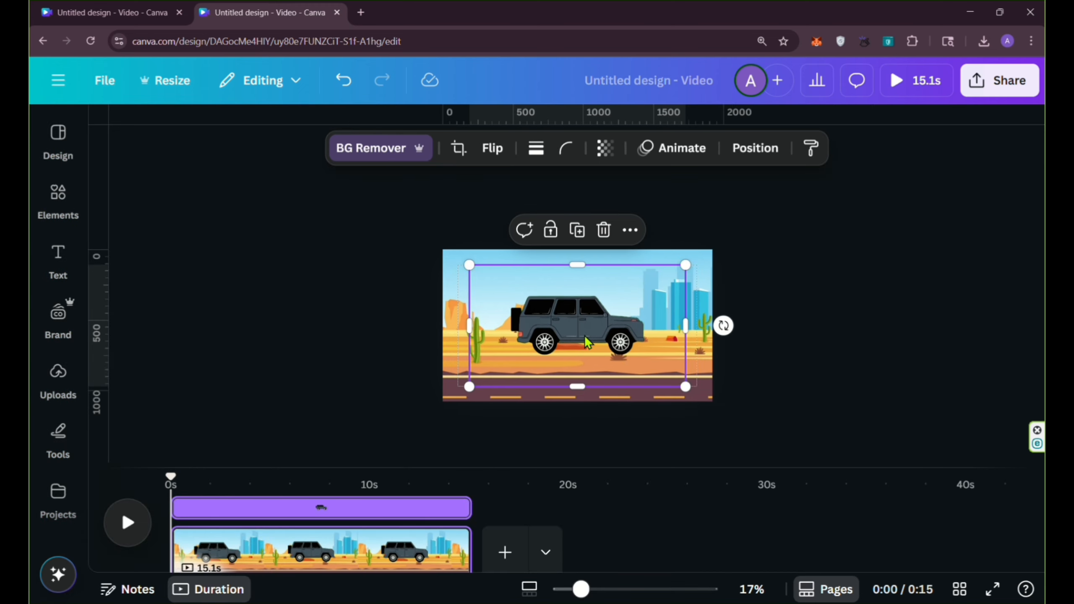
# Crop the SUV video closely around the vehicle and place it on the road, partly beyond the page's left edge.
pyautogui.moveTo(676, 329); pyautogui.dragTo(653, 326)
pyautogui.moveTo(561, 265); pyautogui.dragTo(561, 292)
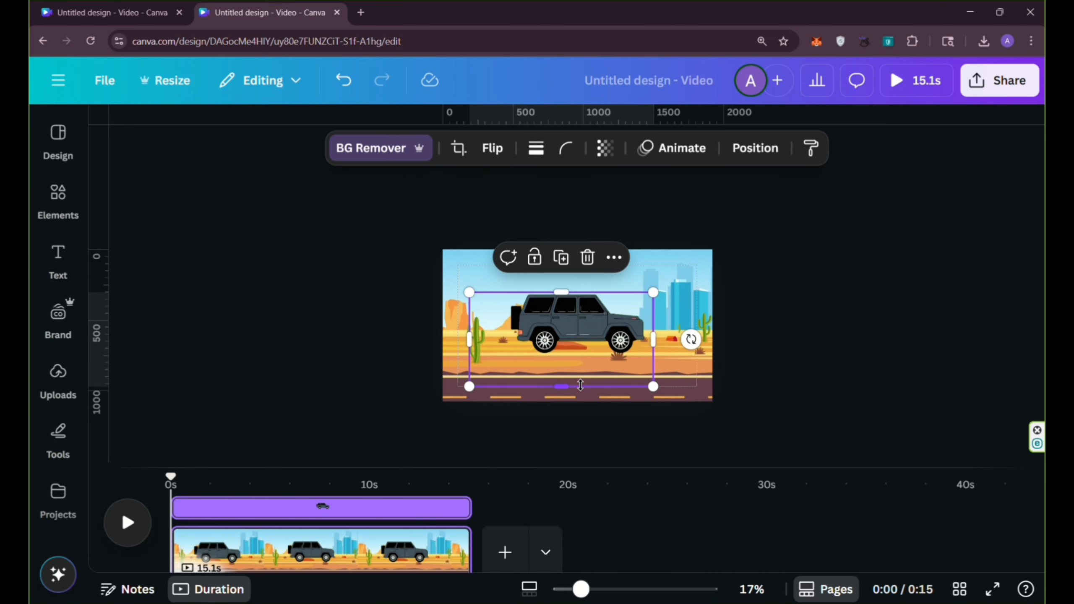
pyautogui.moveTo(561, 386); pyautogui.dragTo(568, 360)
pyautogui.moveTo(470, 327); pyautogui.dragTo(507, 327)
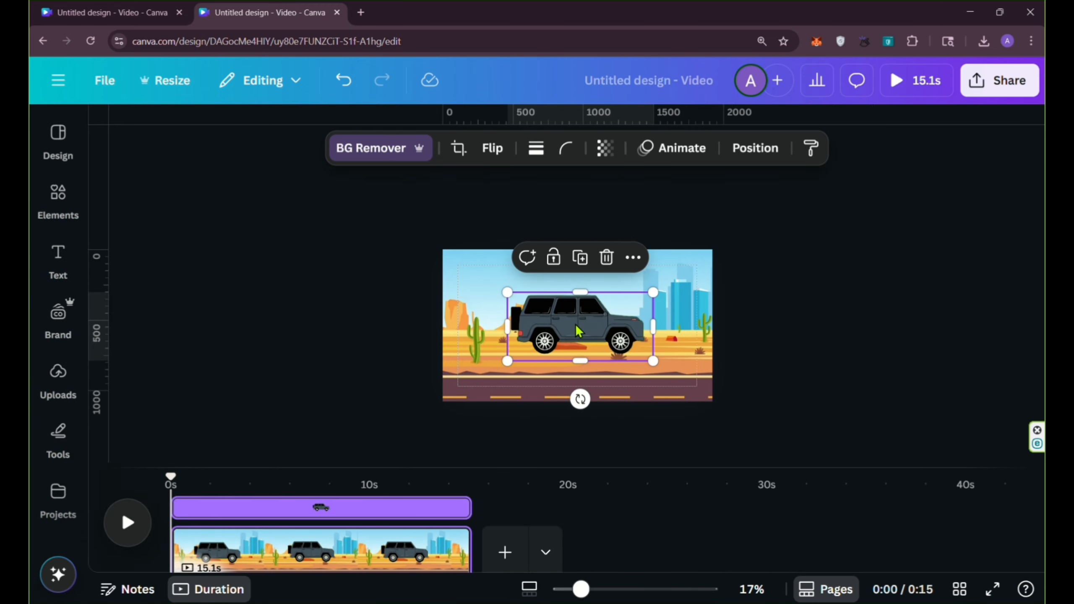
pyautogui.moveTo(578, 315); pyautogui.dragTo(526, 356)
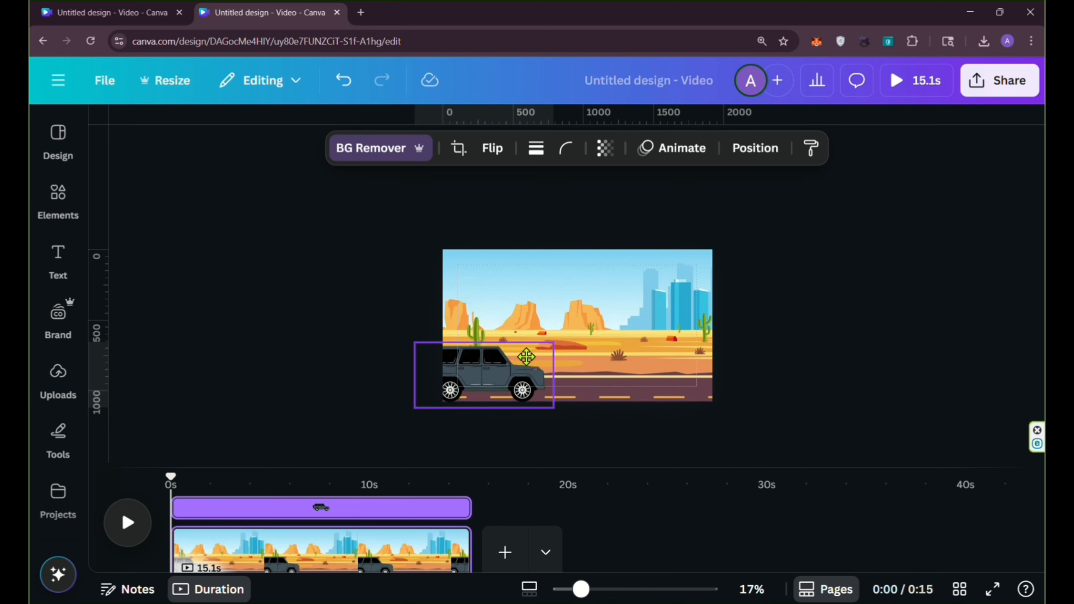
# Create a custom animation that drives the SUV rightward along the road and off the page's right edge.
pyautogui.click(670, 154)
pyautogui.click(283, 373)
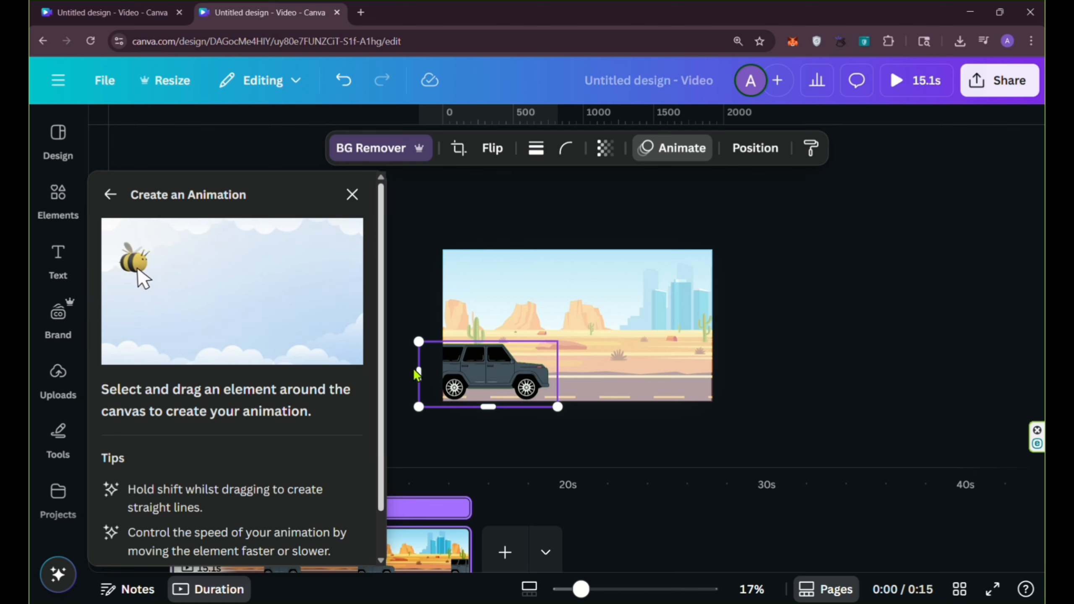
pyautogui.moveTo(499, 366); pyautogui.dragTo(736, 361)
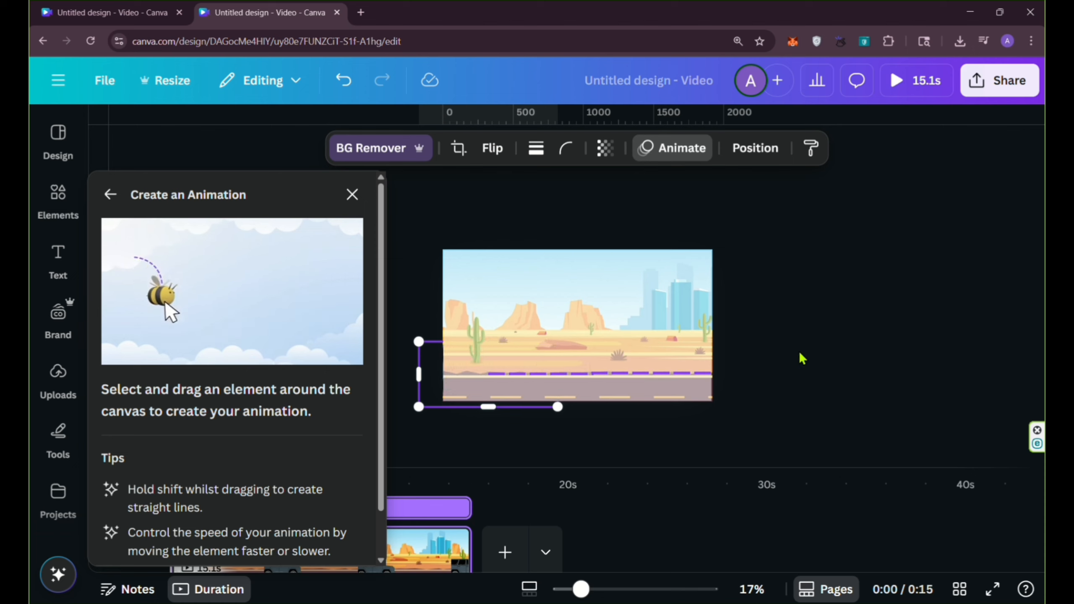
pyautogui.moveTo(802, 358); pyautogui.dragTo(802, 359)
# Apply the Steady movement style to the SUV's path and preview the scene.
pyautogui.click(342, 260)
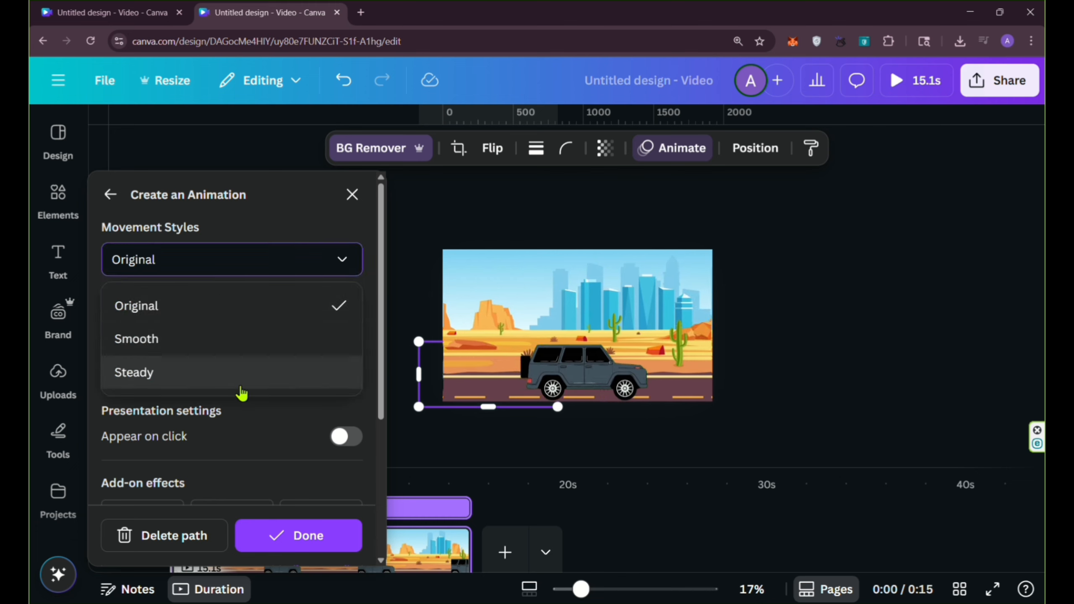
pyautogui.click(241, 387)
pyautogui.click(296, 536)
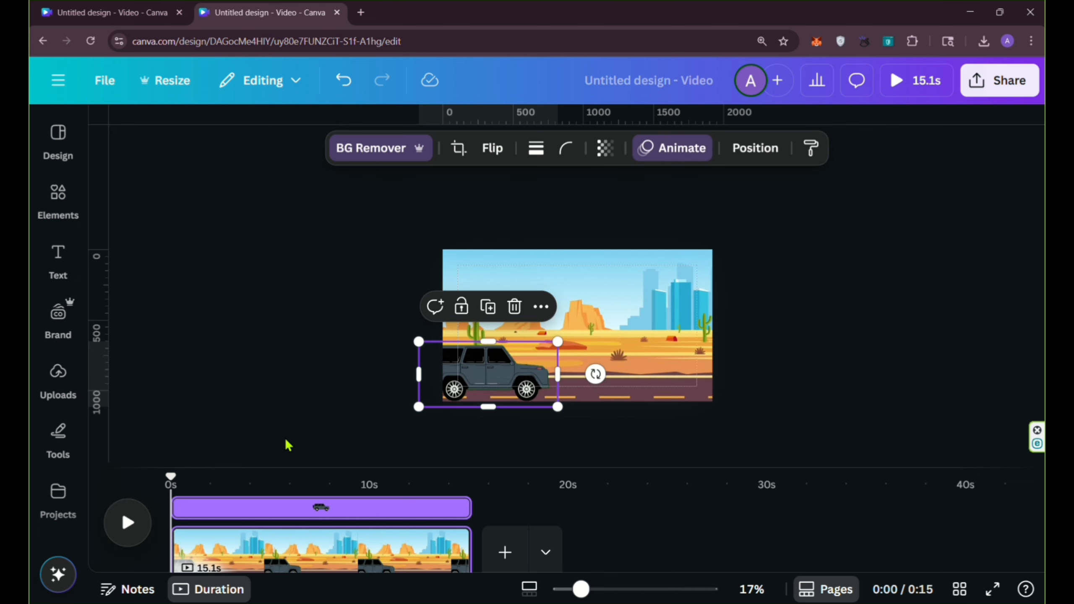
pyautogui.click(128, 523)
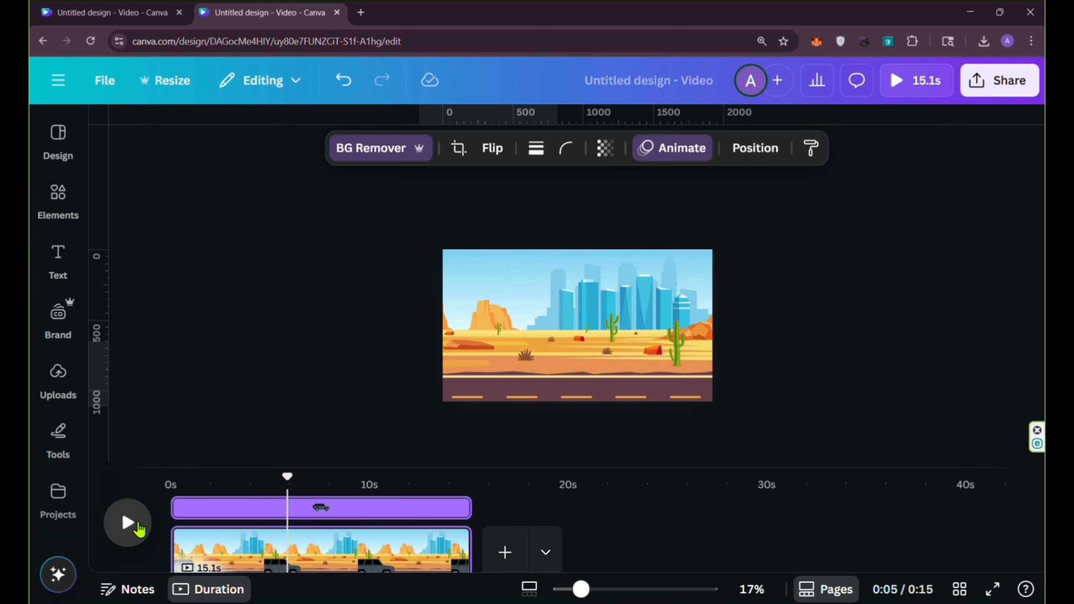
# Enlarge the desert background farther past the page's right edge and extend its top edge above the page.
pyautogui.click(509, 367)
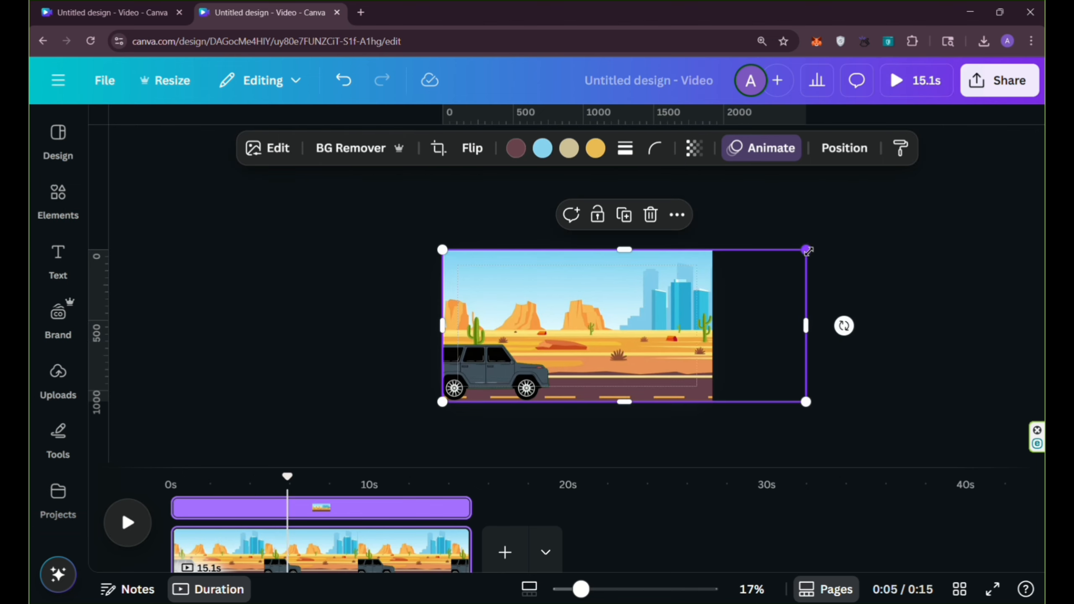
pyautogui.moveTo(807, 251); pyautogui.dragTo(845, 233)
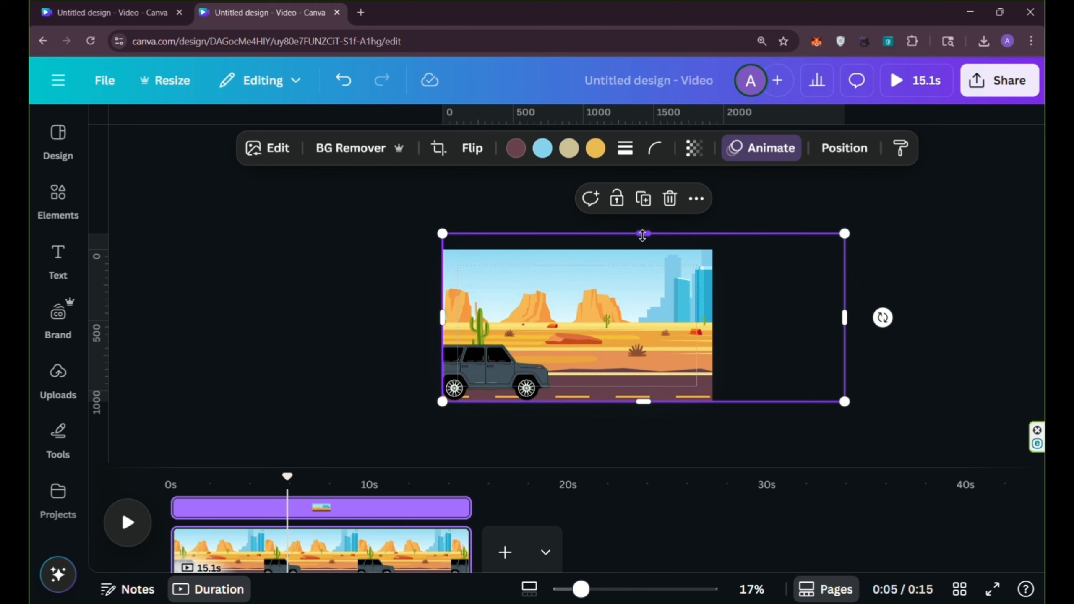
pyautogui.moveTo(642, 234); pyautogui.dragTo(643, 223)
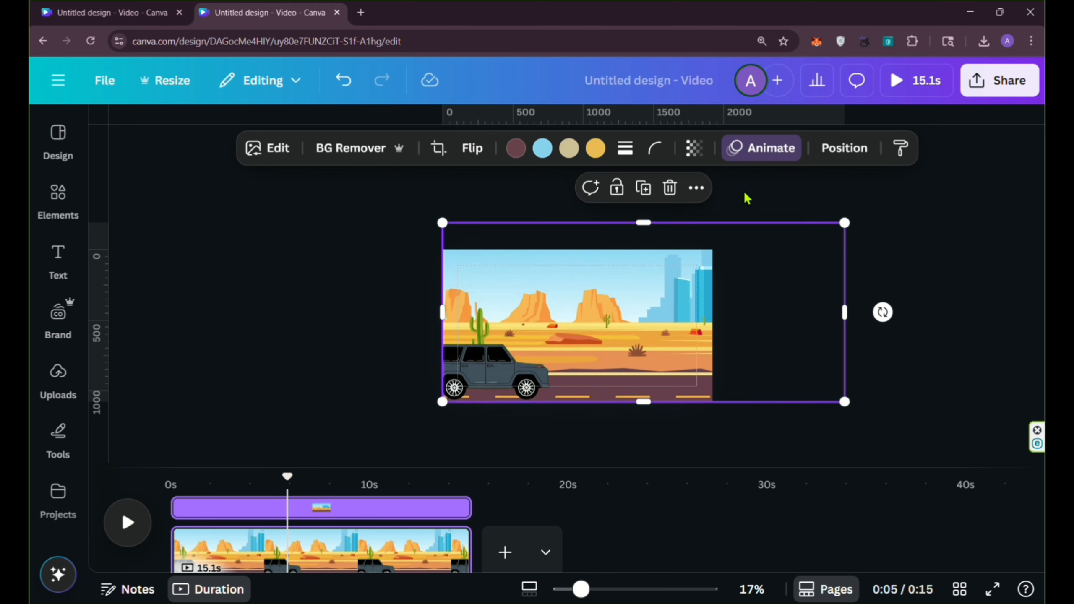
# Create a custom animation that slides the desert city background leftward, using the Steady movement style.
pyautogui.click(752, 148)
pyautogui.click(163, 535)
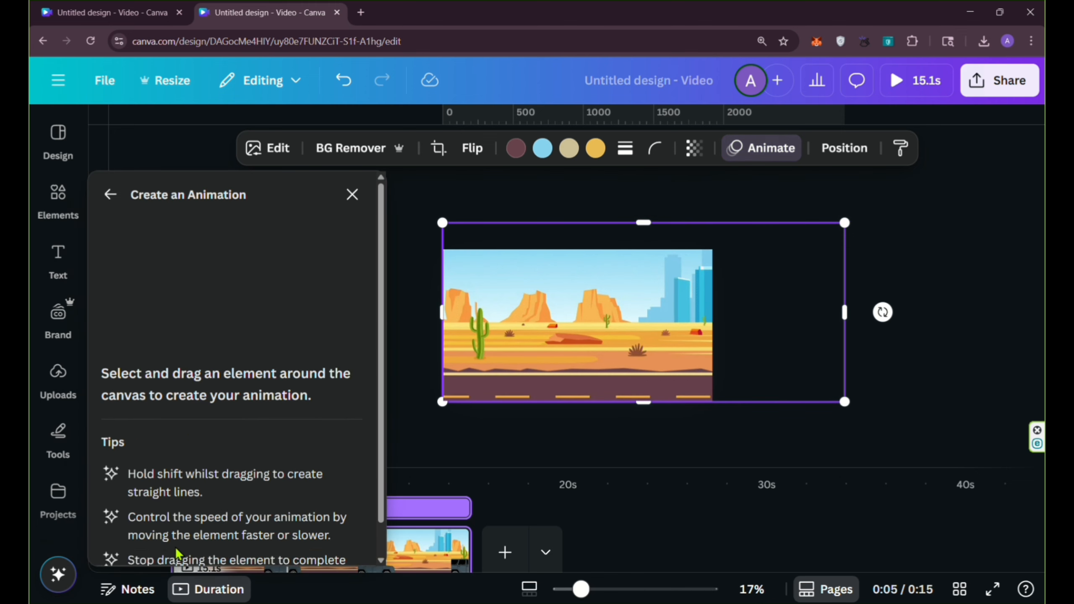
pyautogui.moveTo(713, 336); pyautogui.dragTo(562, 346)
pyautogui.click(343, 261)
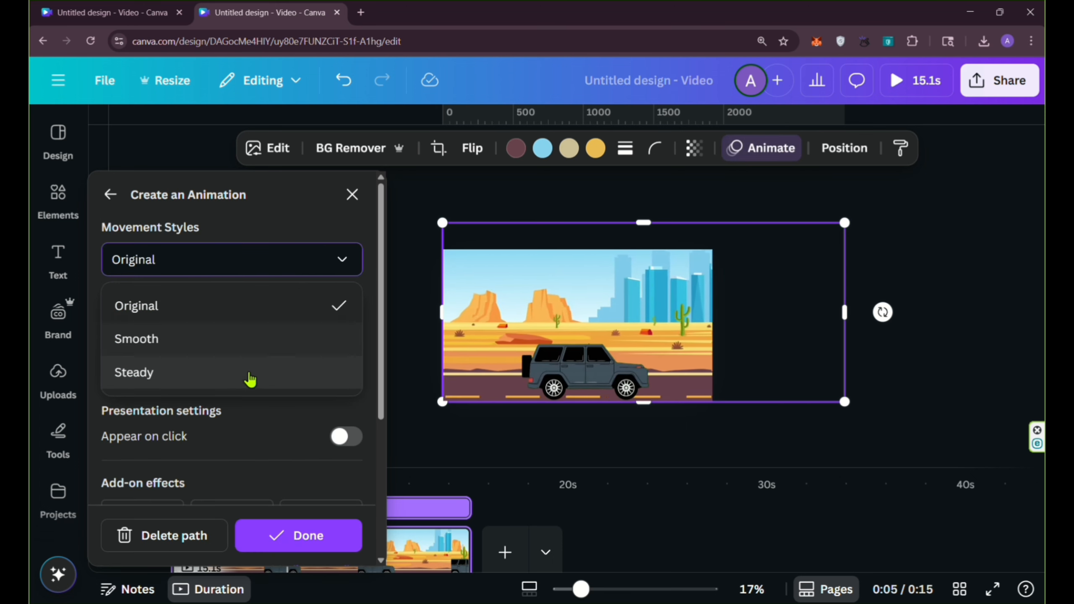
pyautogui.click(250, 373)
# Increase the speed of the SUV's movement path and finish editing its animation.
pyautogui.click(476, 394)
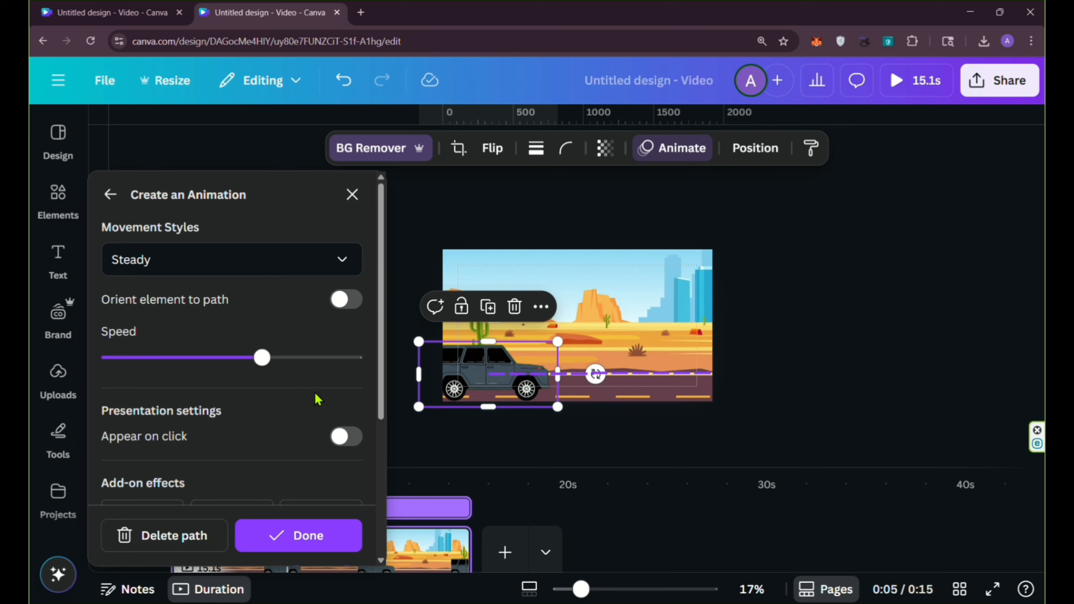
pyautogui.moveTo(282, 369); pyautogui.dragTo(301, 367)
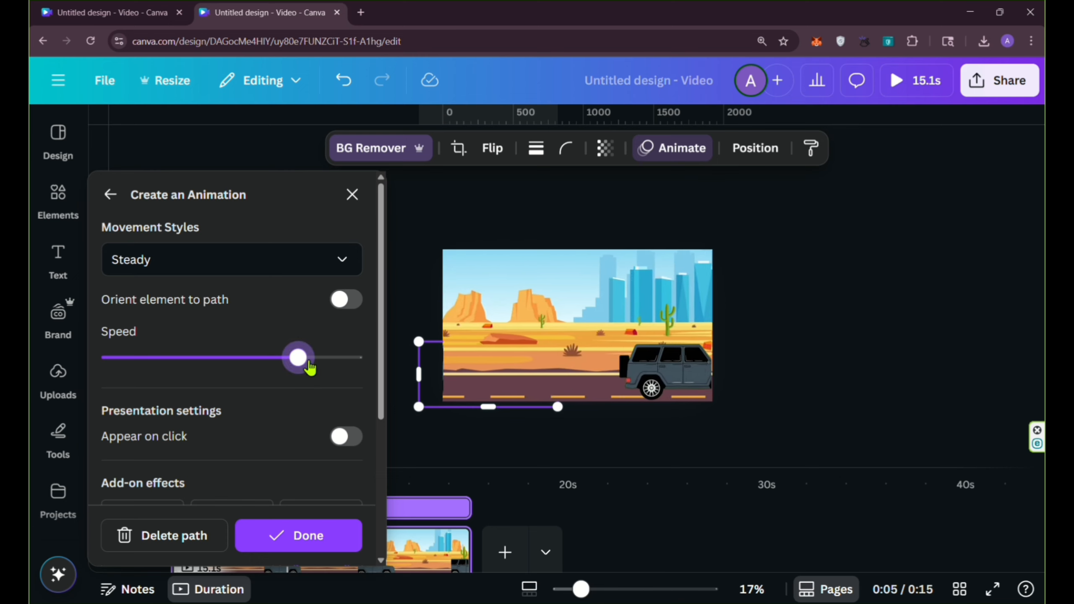
pyautogui.moveTo(299, 357); pyautogui.dragTo(317, 358)
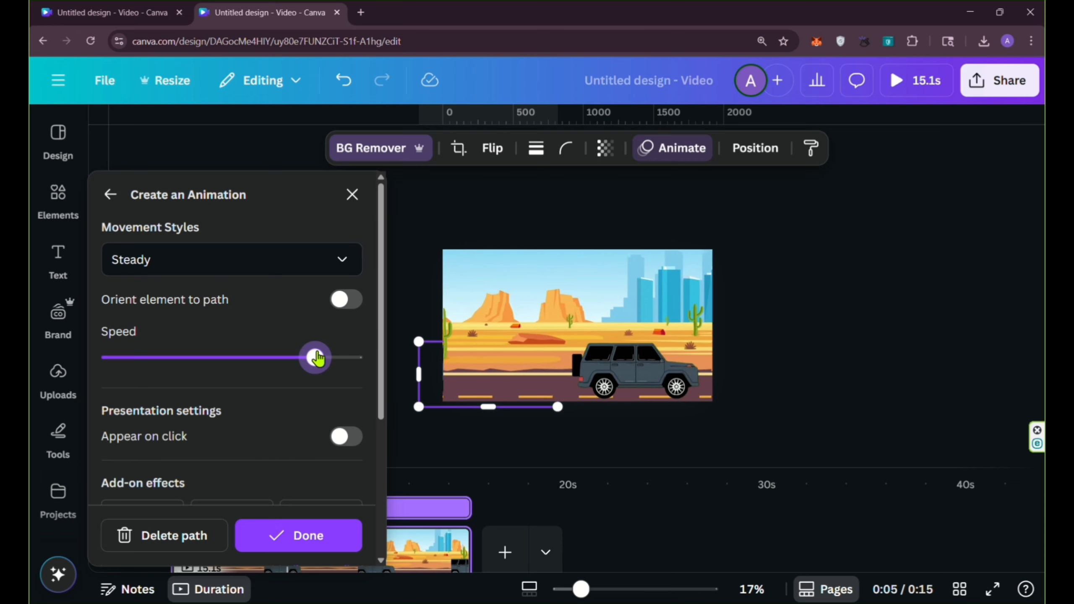
pyautogui.click(317, 536)
# Trim the end of the SUV's clip to just after 2 seconds, when it is driving off the page.
pyautogui.click(170, 480)
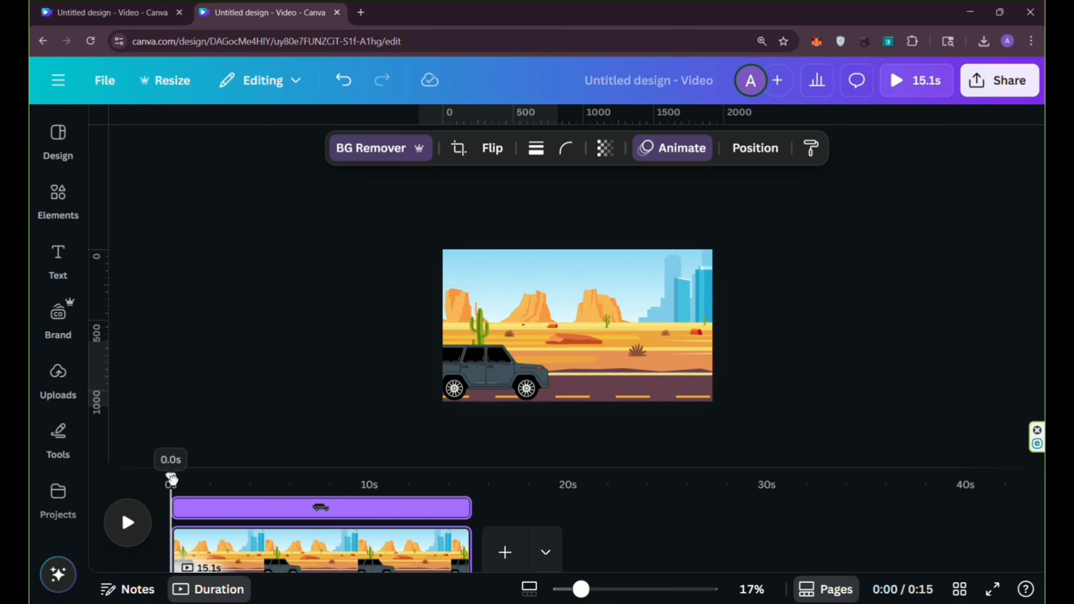
pyautogui.moveTo(171, 481); pyautogui.dragTo(216, 481)
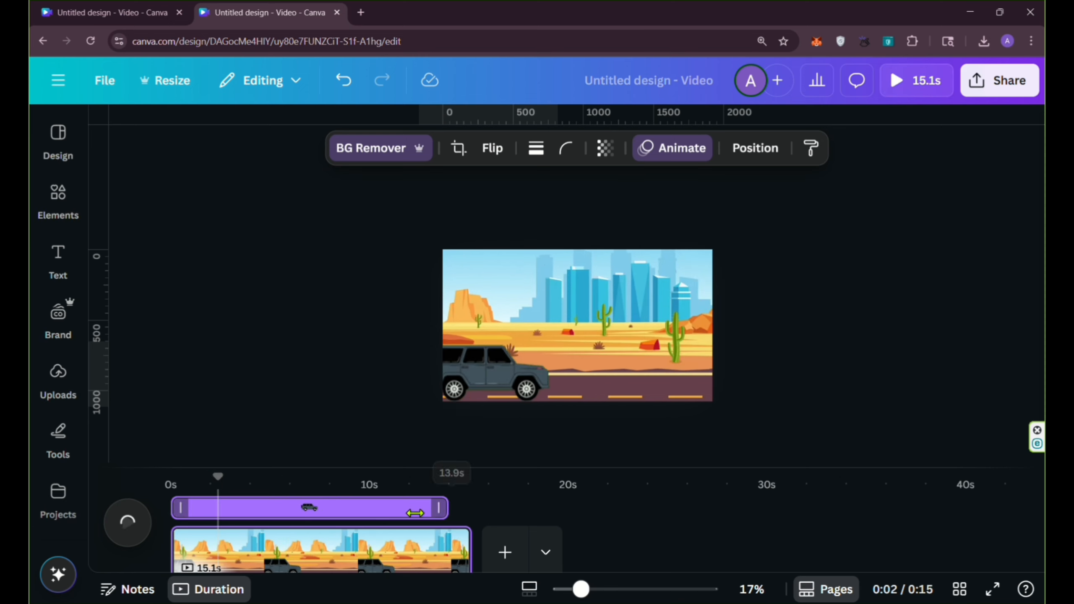
pyautogui.moveTo(415, 512); pyautogui.dragTo(245, 524)
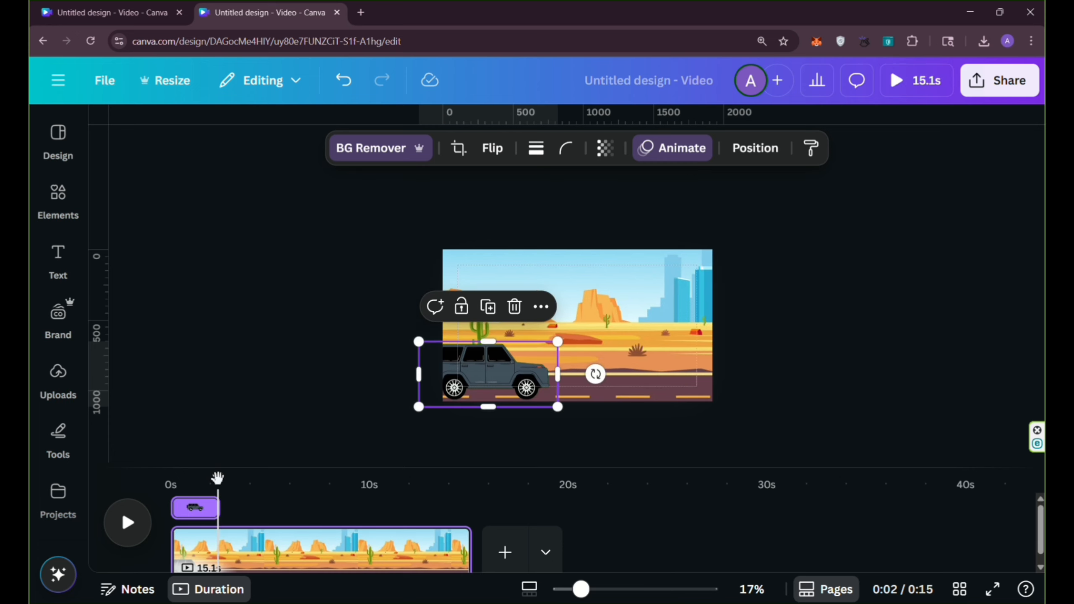
# Duplicate the SUV and shift the copy's timing to start at 2.1 s, as the first SUV leaves the page.
pyautogui.moveTo(214, 535); pyautogui.dragTo(214, 495)
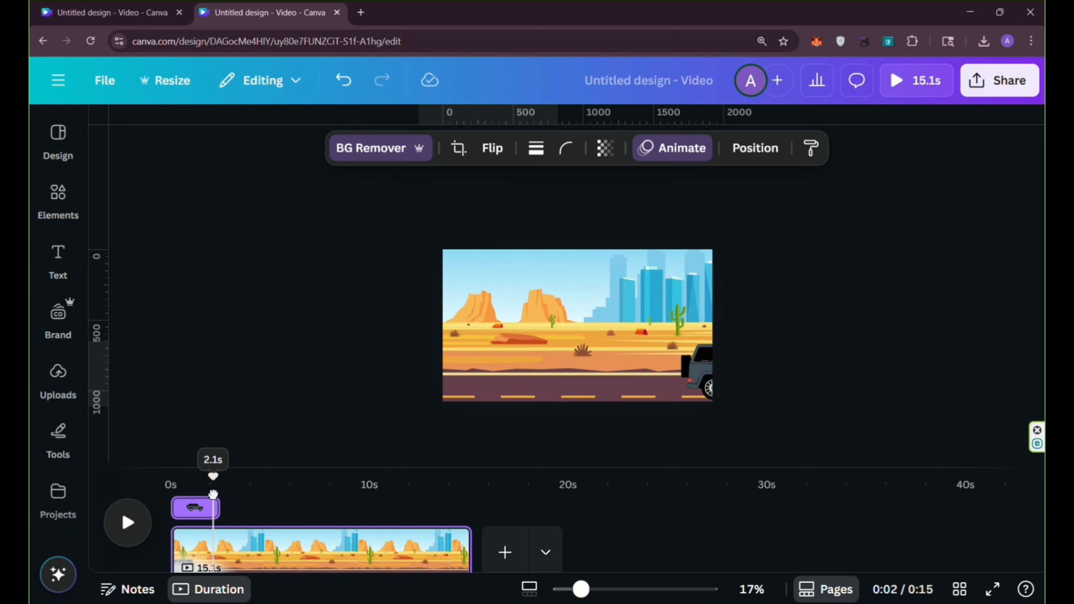
pyautogui.rightClick(199, 508)
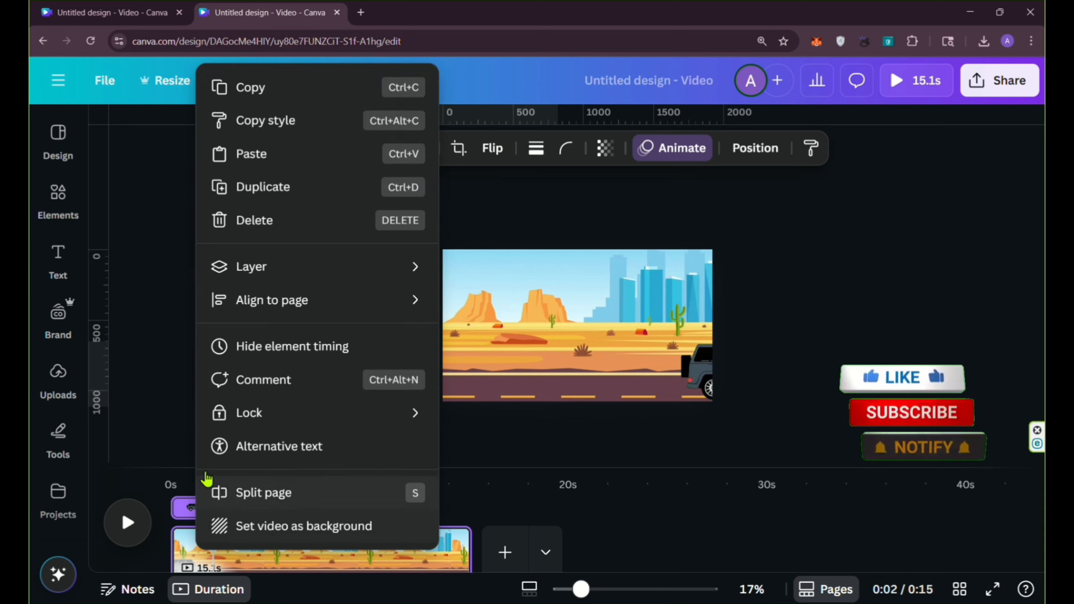
pyautogui.click(240, 188)
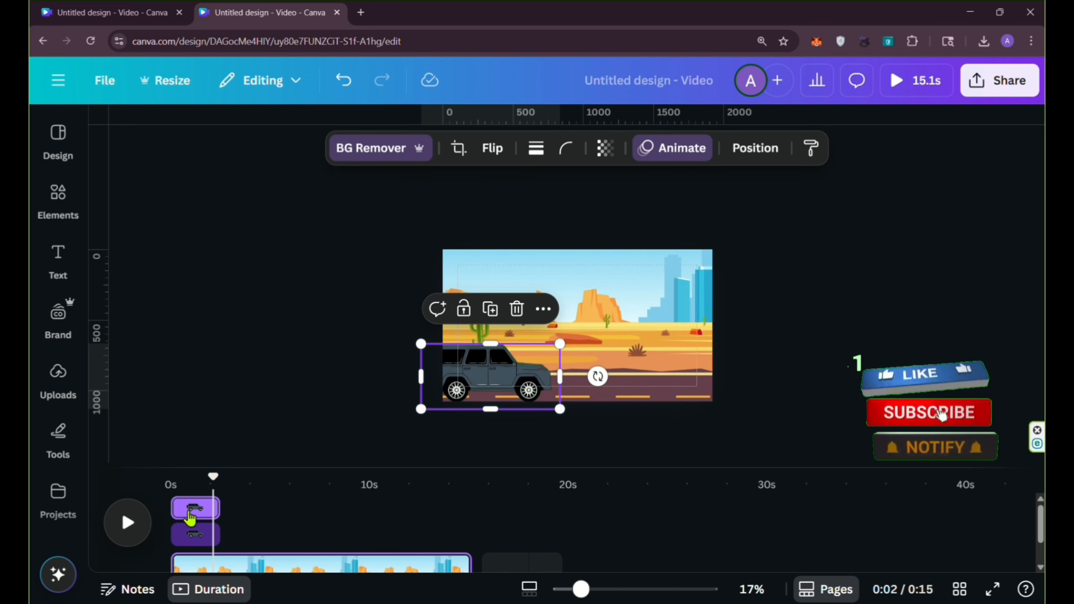
pyautogui.moveTo(192, 511); pyautogui.dragTo(228, 520)
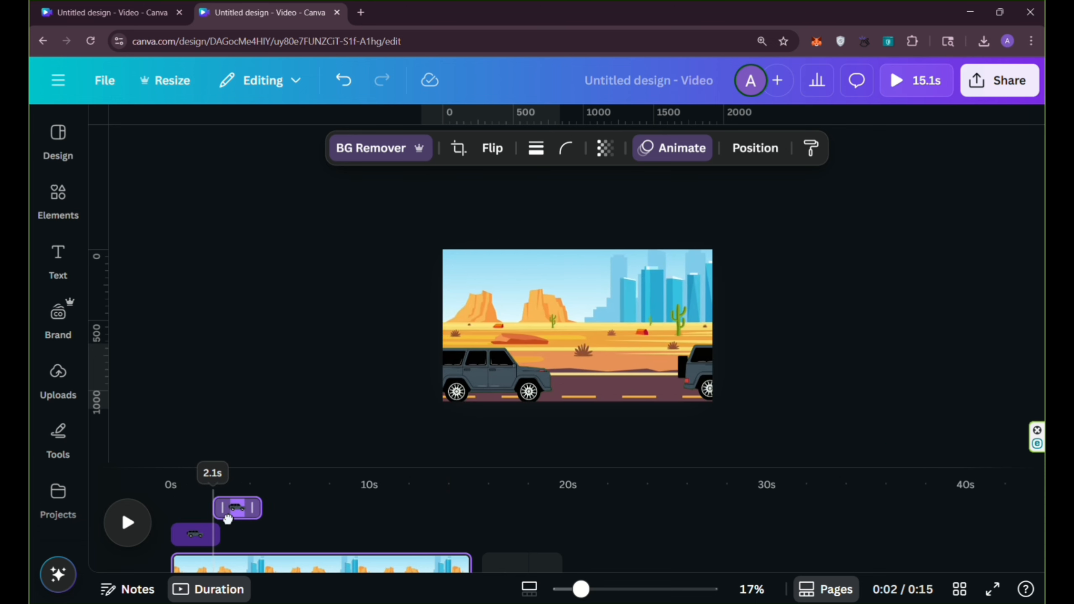
pyautogui.click(256, 382)
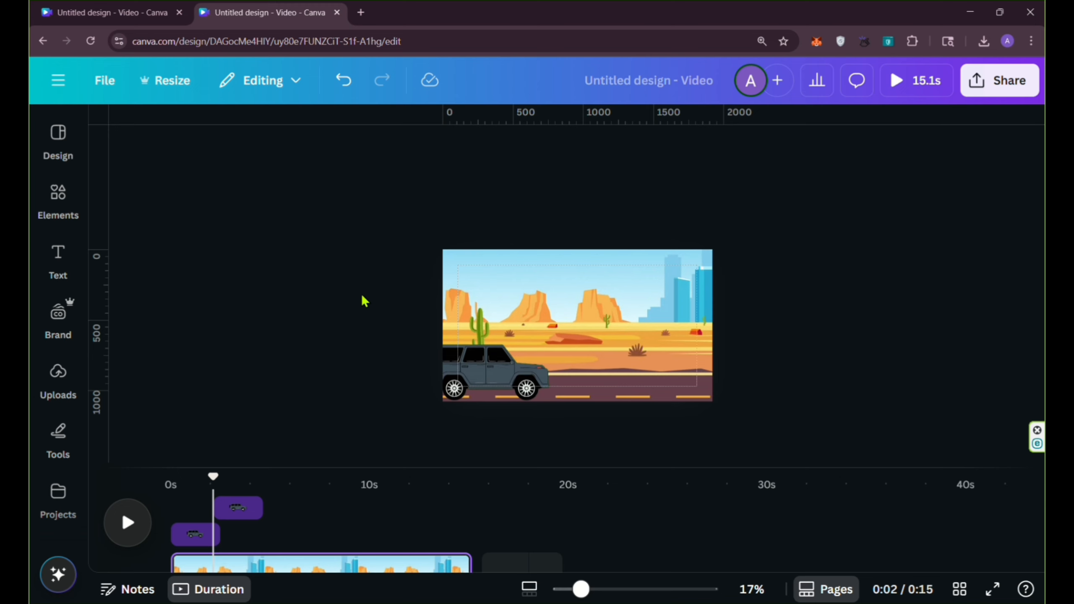
# Add the orange desert panorama with cacti from the recently used elements and trim its timing to run from the second SUV's start to about 6 s.
pyautogui.click(64, 254)
pyautogui.click(56, 196)
pyautogui.scroll(-6, 256, 404)
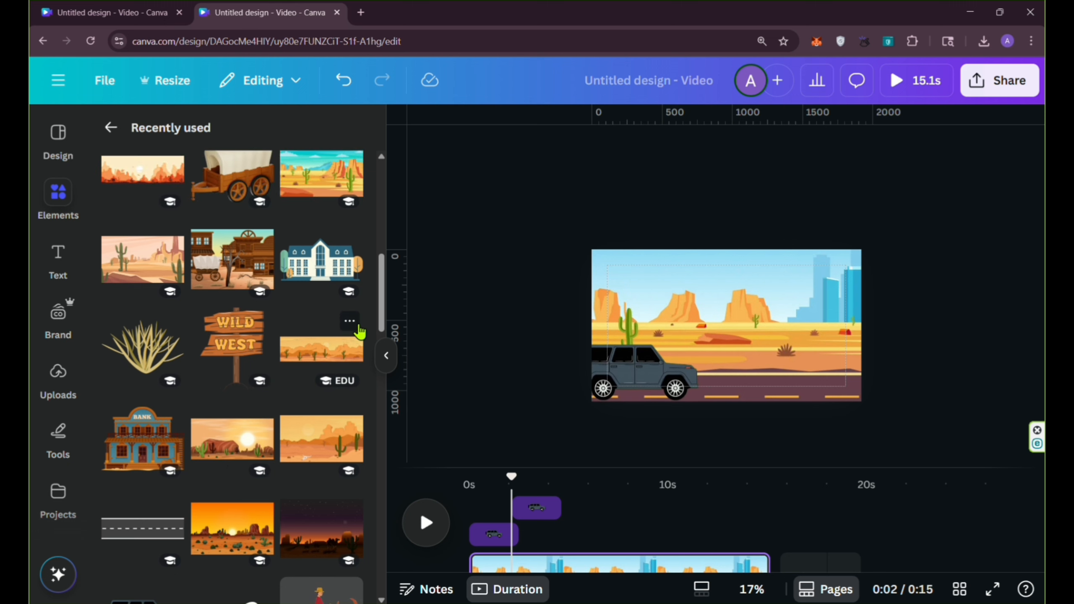
pyautogui.click(350, 323)
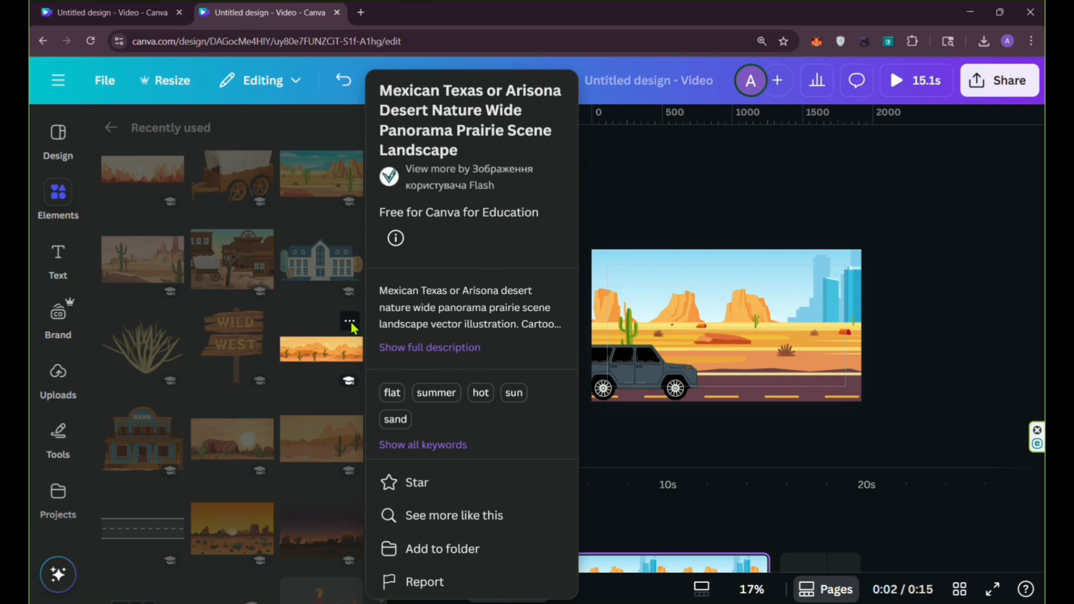
pyautogui.click(318, 355)
pyautogui.click(318, 360)
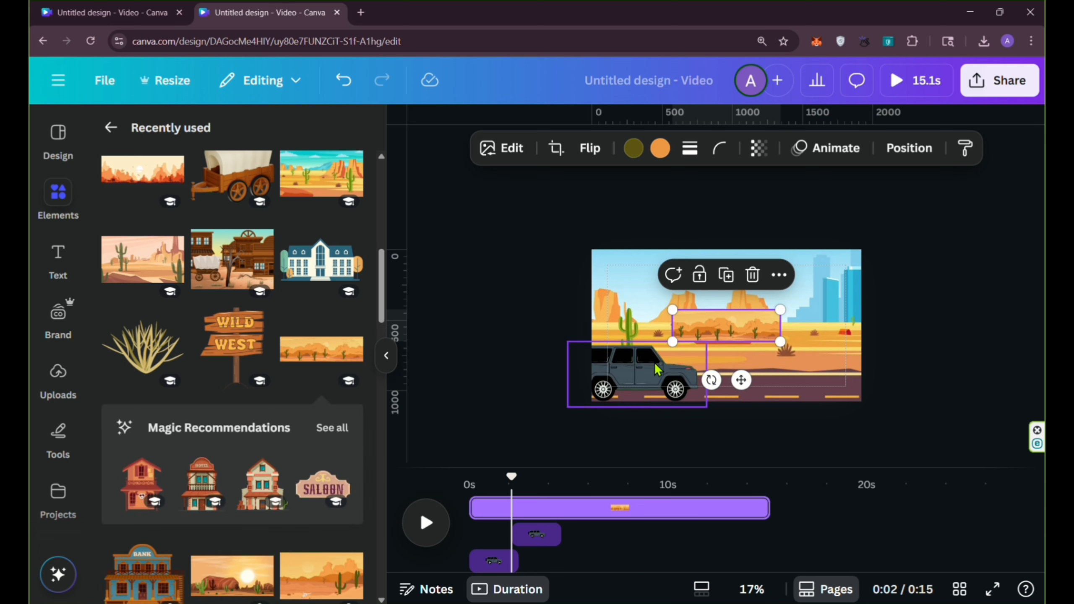
pyautogui.moveTo(484, 505); pyautogui.dragTo(519, 521)
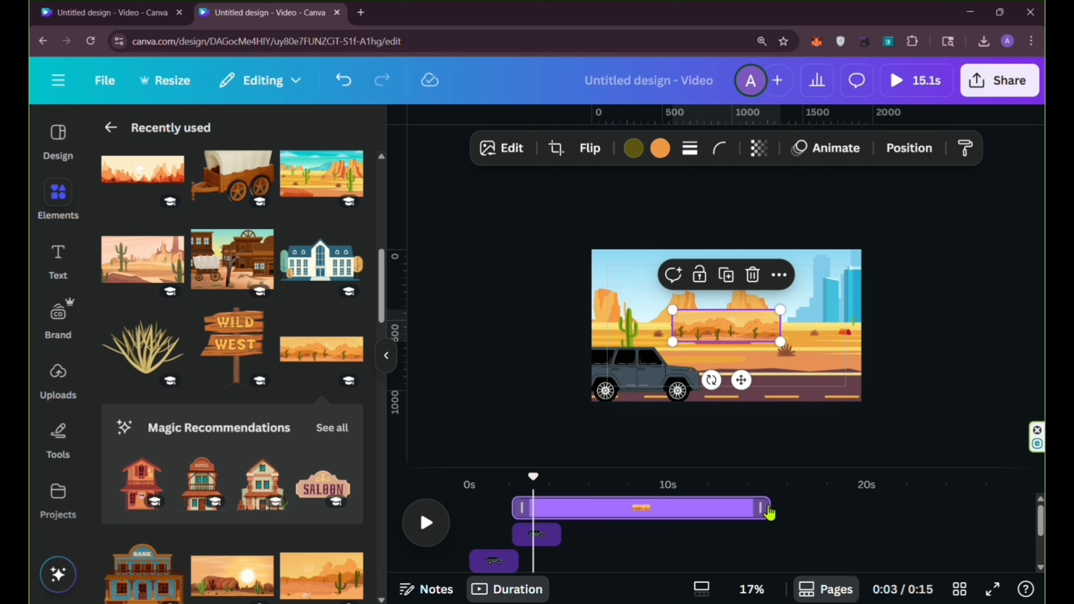
pyautogui.moveTo(760, 507); pyautogui.dragTo(577, 519)
# Enlarge the orange panorama to cover the scene above the road and past the page's right edge, and layer it behind both SUVs.
pyautogui.moveTo(732, 324); pyautogui.dragTo(986, 366)
pyautogui.click(889, 158)
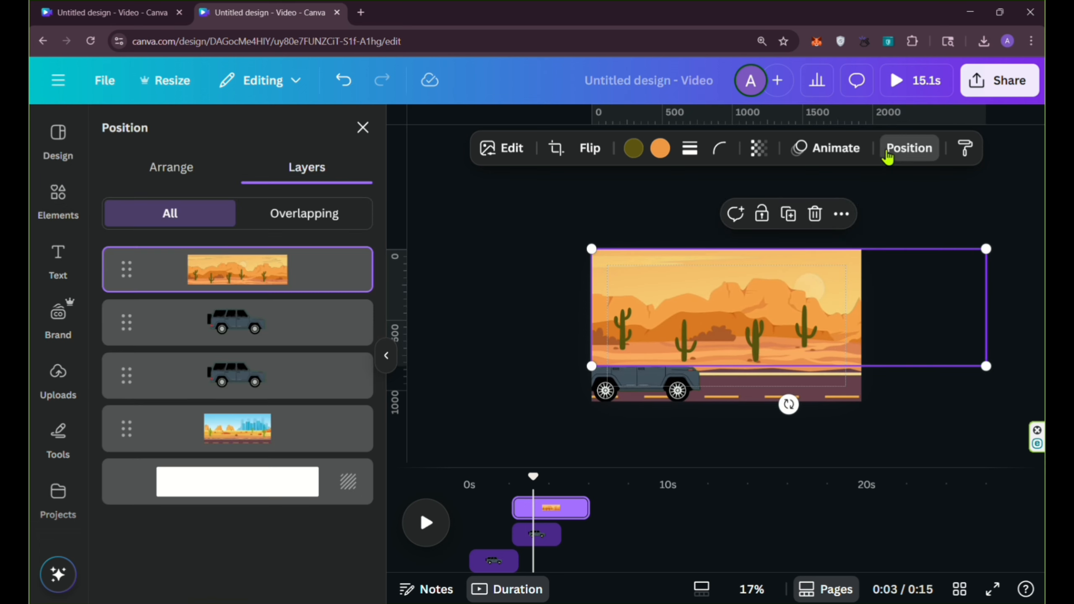
pyautogui.moveTo(342, 257); pyautogui.dragTo(305, 376)
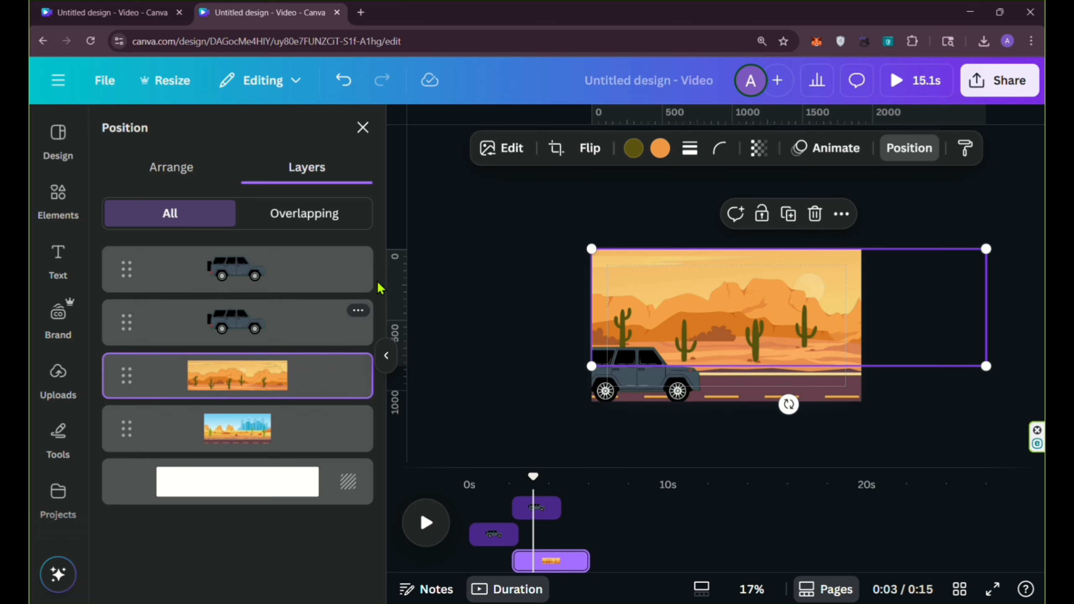
# Create a custom animation that slides the orange panorama leftward, using the Steady movement style.
pyautogui.click(798, 155)
pyautogui.click(311, 352)
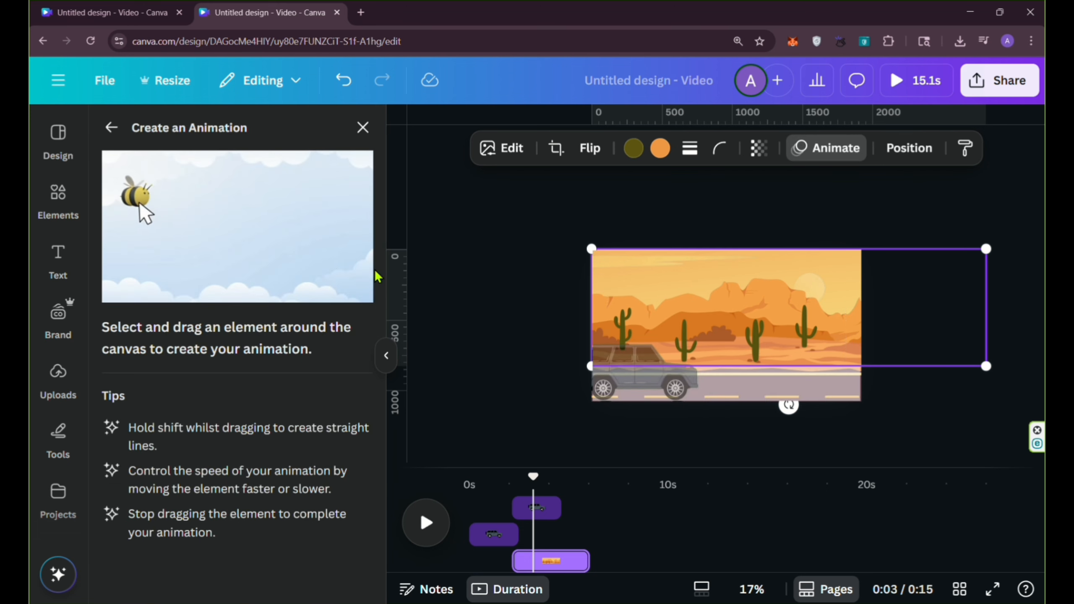
pyautogui.moveTo(845, 324); pyautogui.dragTo(738, 331)
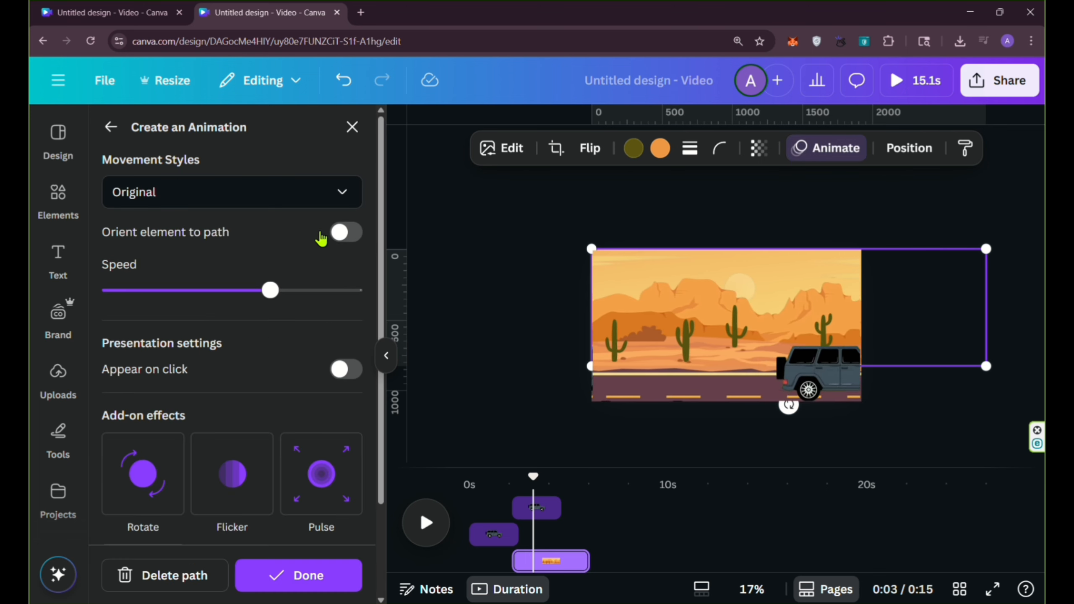
pyautogui.click(348, 192)
pyautogui.click(254, 305)
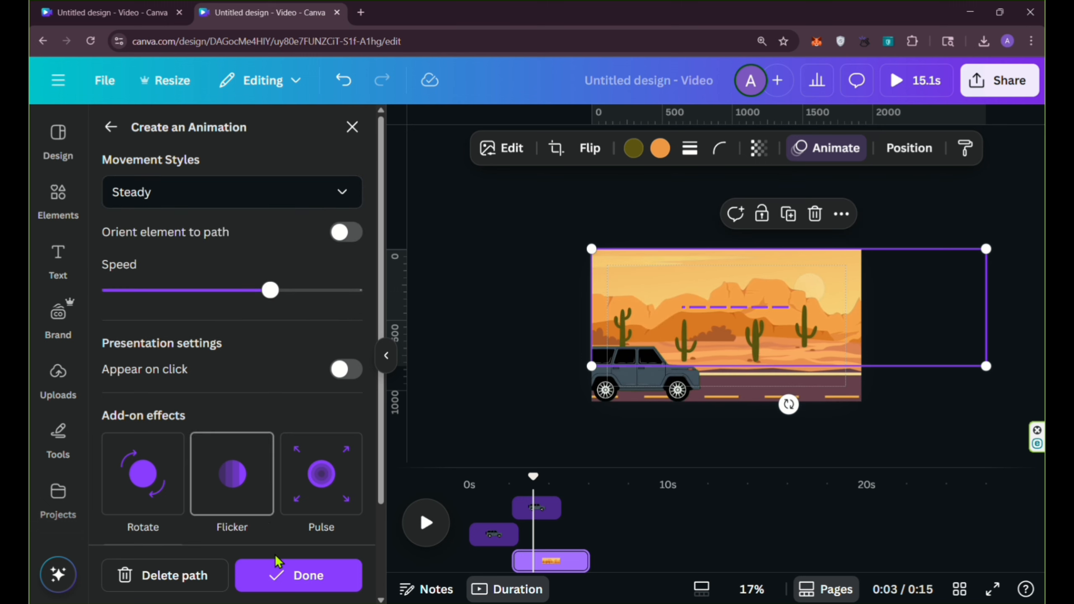
pyautogui.click(290, 576)
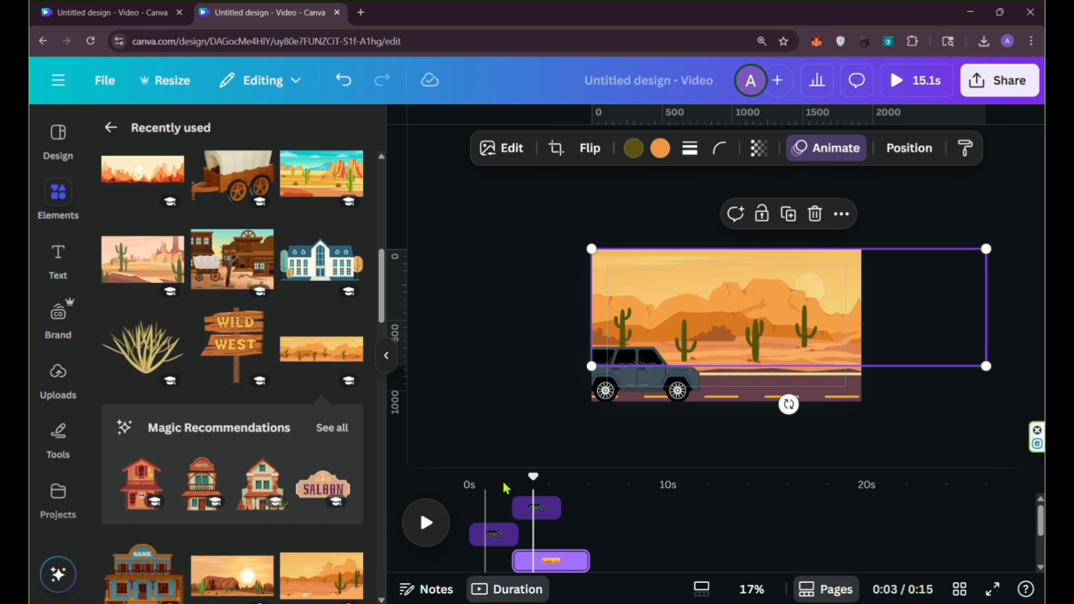
# Preview the video from the first second to check the transition to the second SUV and orange desert.
pyautogui.moveTo(531, 477); pyautogui.dragTo(486, 477)
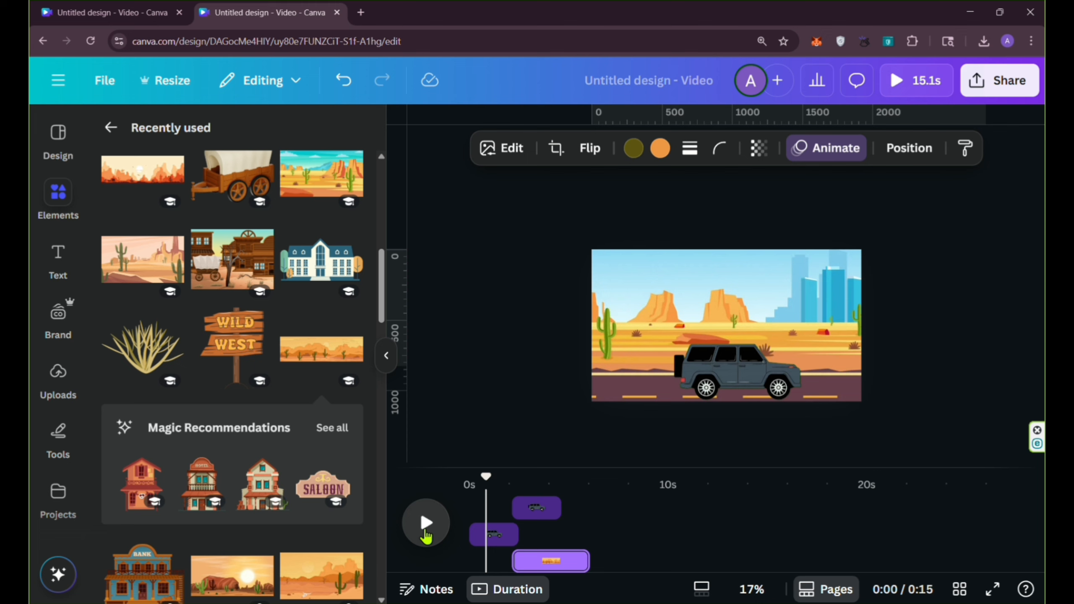
pyautogui.click(425, 523)
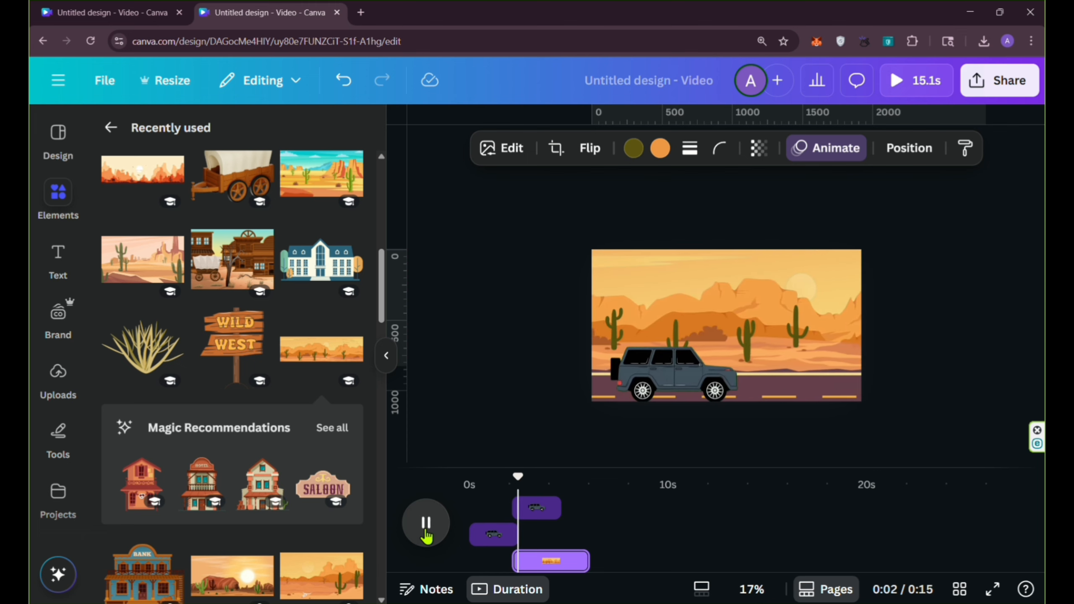
pyautogui.click(426, 529)
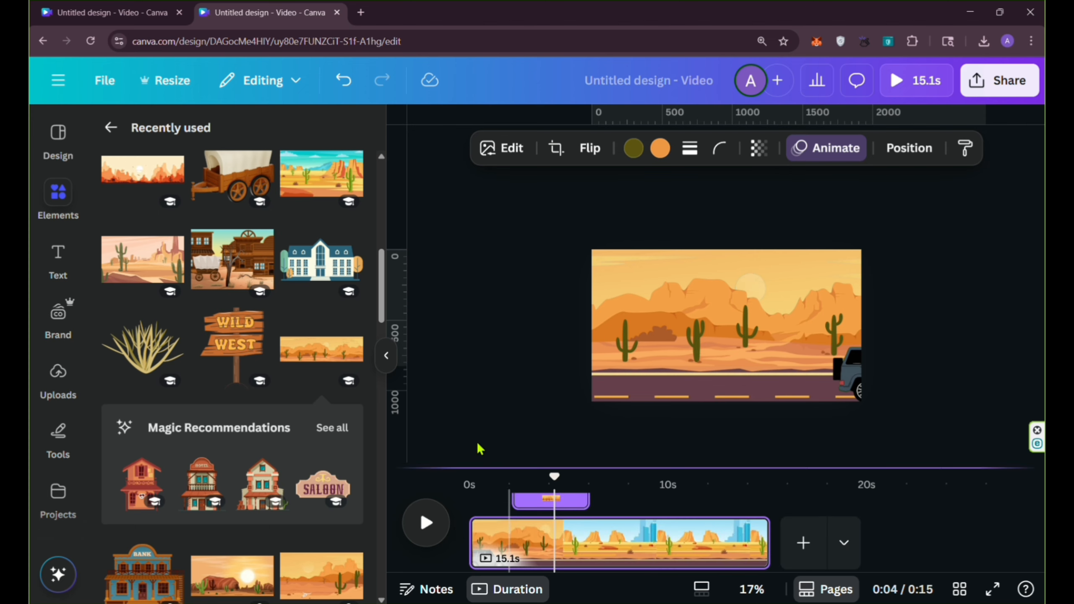
# Duplicate the second SUV and shift the copy's timing to start just before the second SUV's clip ends.
pyautogui.click(379, 362)
pyautogui.scroll(2, 351, 520)
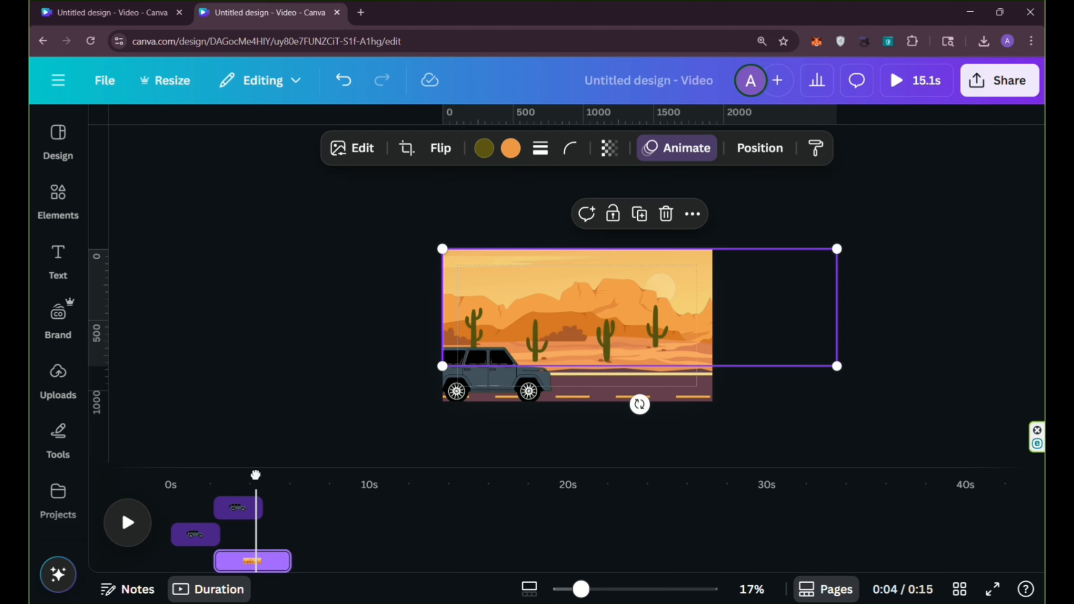
pyautogui.moveTo(256, 475); pyautogui.dragTo(254, 476)
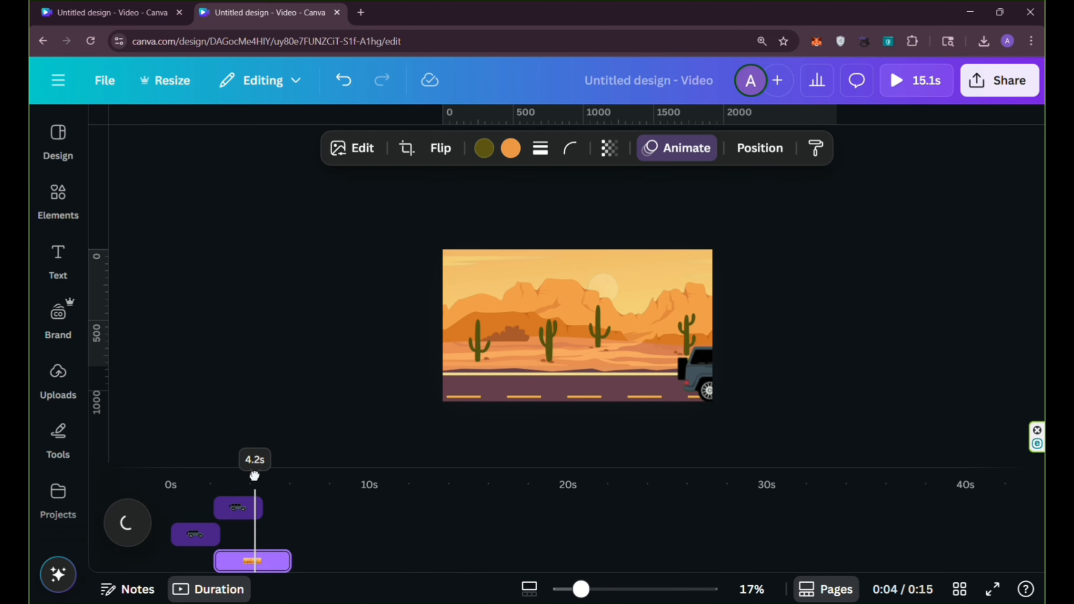
pyautogui.click(236, 519)
pyautogui.click(491, 309)
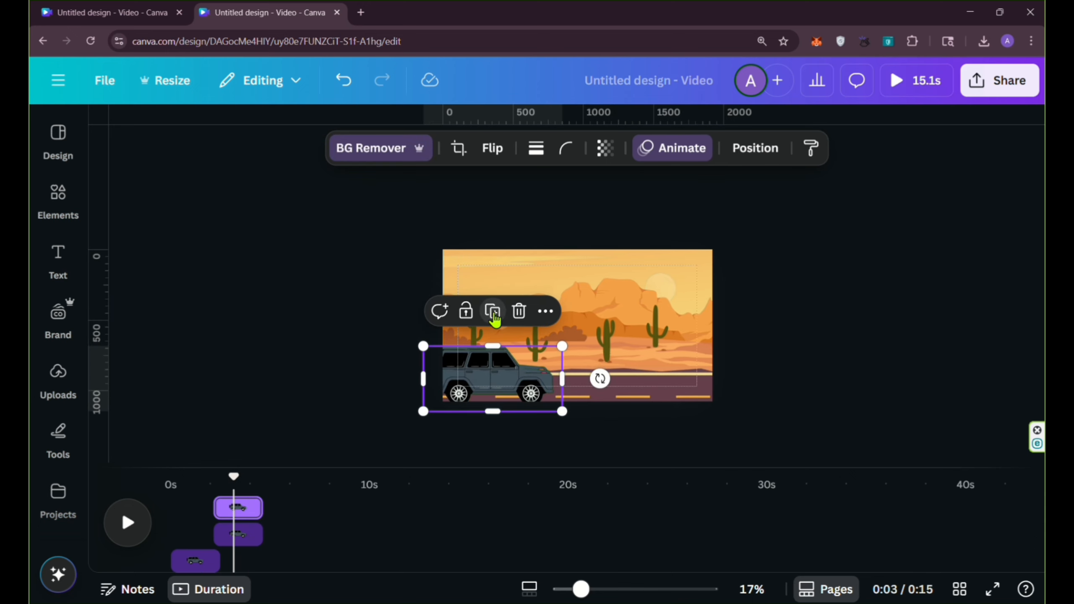
pyautogui.moveTo(232, 510); pyautogui.dragTo(260, 522)
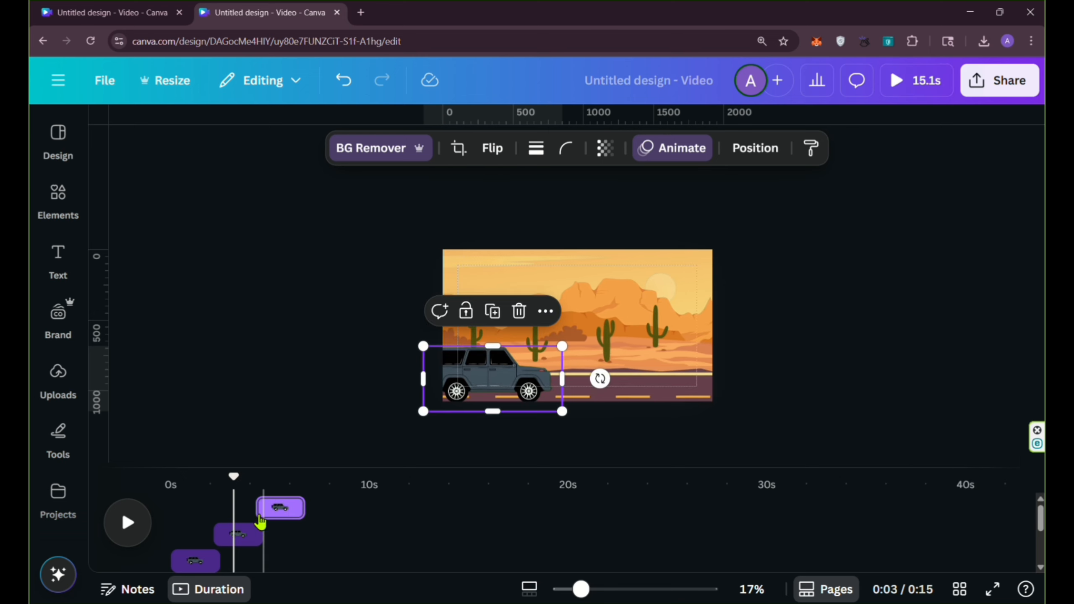
# Add the red-rock desert road image from the recently used elements and trim its start to match the third SUV's start.
pyautogui.moveTo(232, 475); pyautogui.dragTo(256, 492)
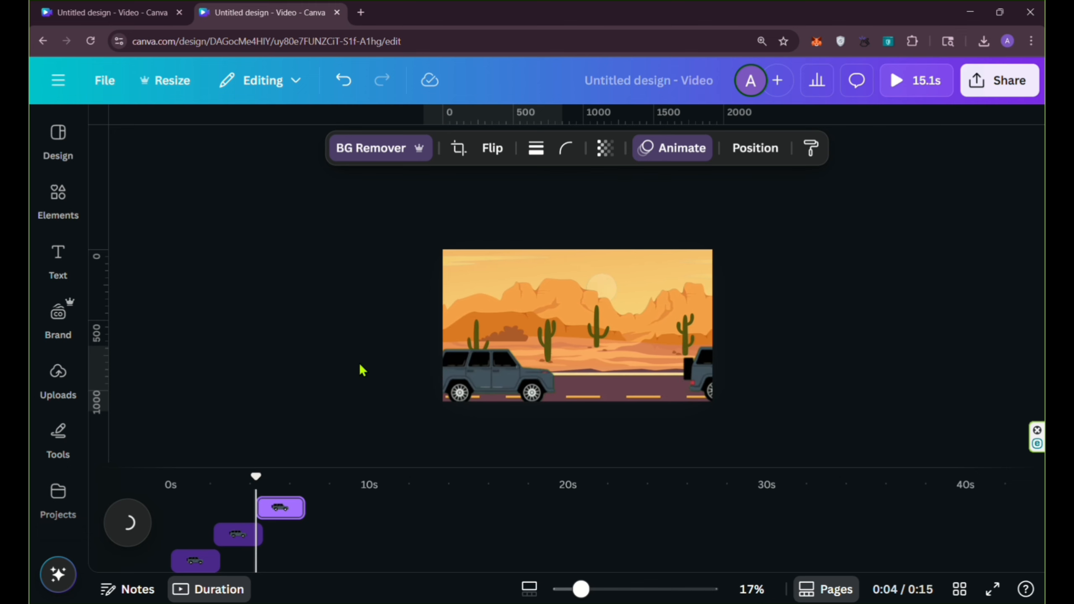
pyautogui.click(80, 199)
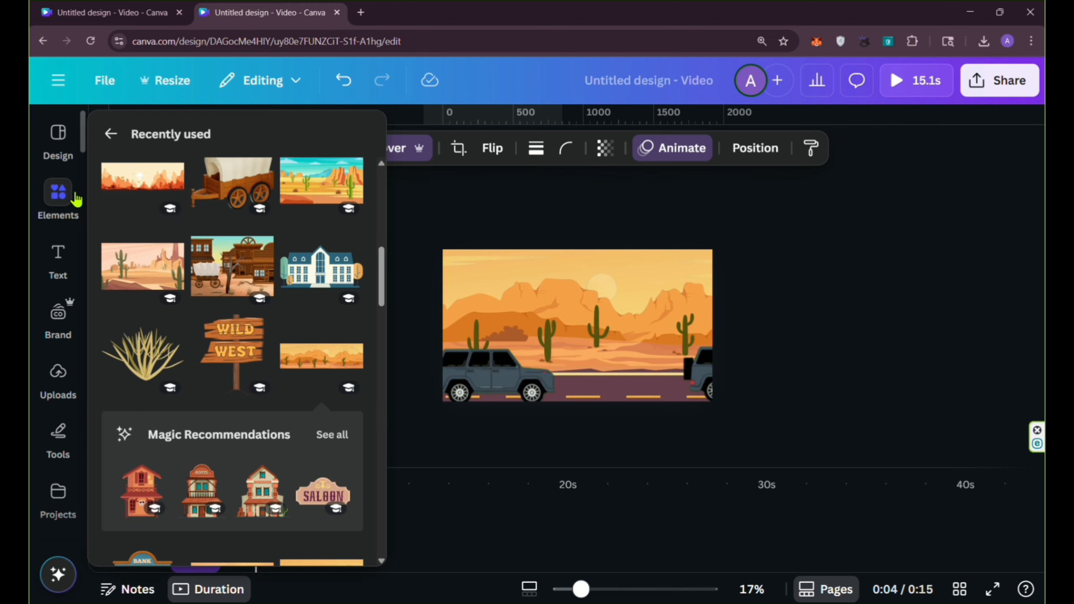
pyautogui.scroll(3, 260, 362)
pyautogui.scroll(3, 260, 362)
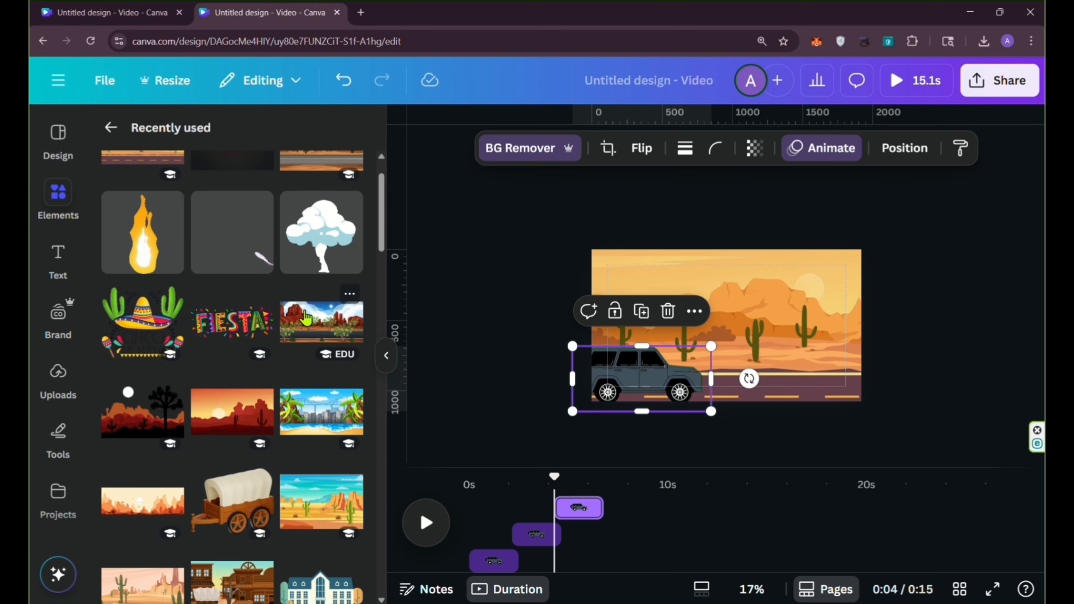
pyautogui.click(306, 317)
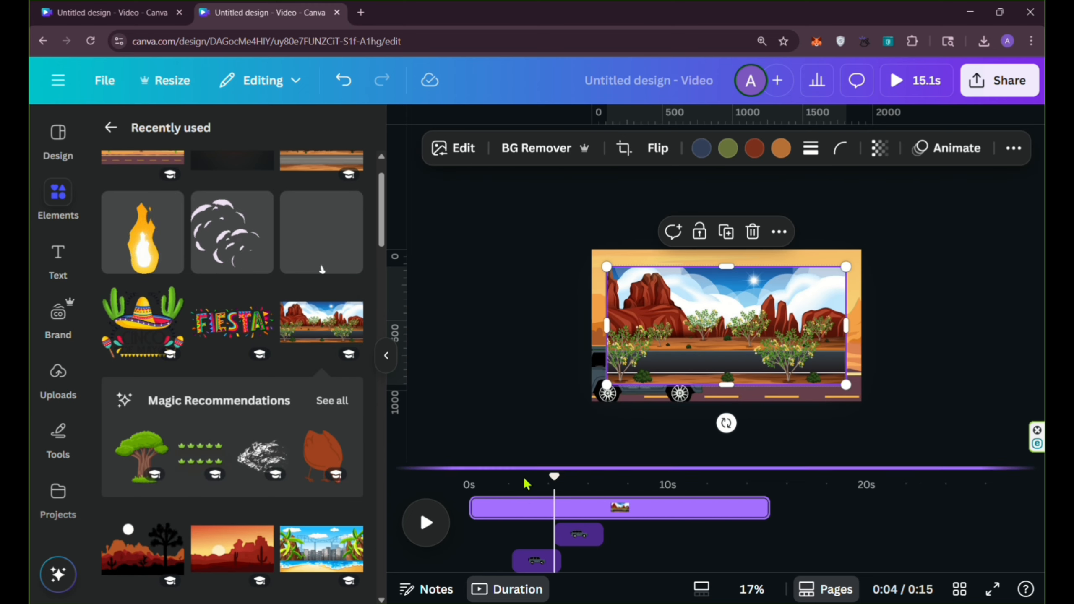
pyautogui.moveTo(481, 506); pyautogui.dragTo(575, 511)
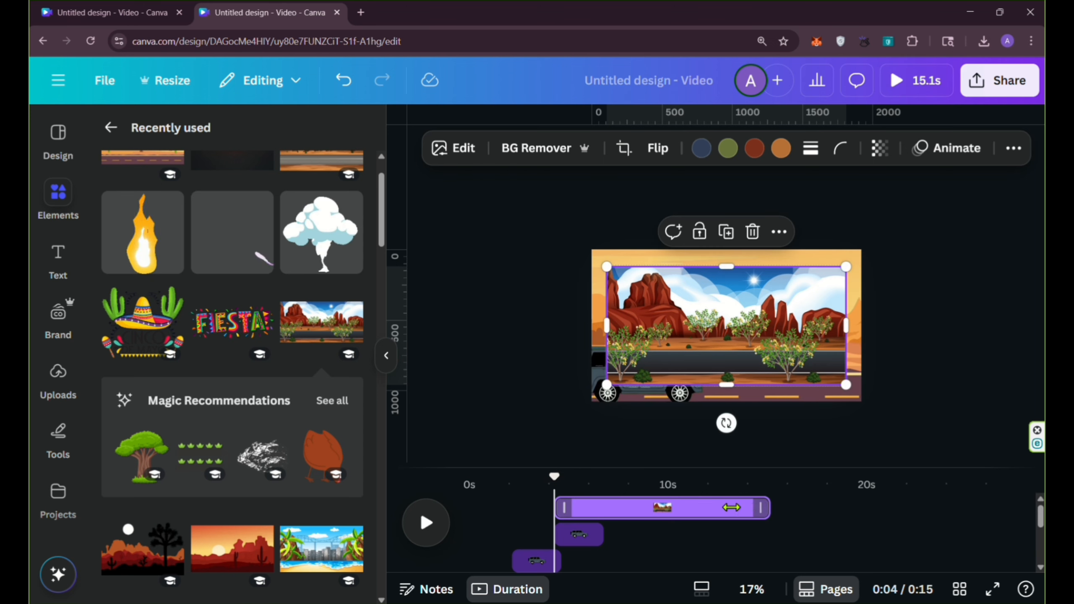
# Shorten the red-rock image's clip to end just after the third SUV's clip, and scale the image to the page width.
pyautogui.moveTo(761, 510); pyautogui.dragTo(611, 510)
pyautogui.click(690, 312)
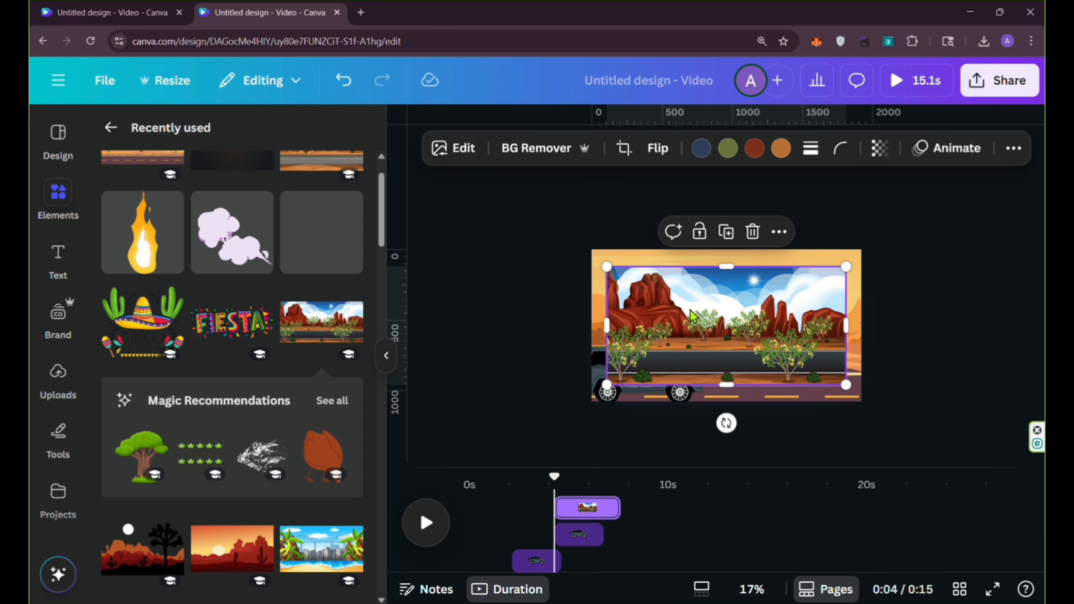
pyautogui.moveTo(690, 312); pyautogui.dragTo(673, 289)
pyautogui.moveTo(829, 366); pyautogui.dragTo(859, 383)
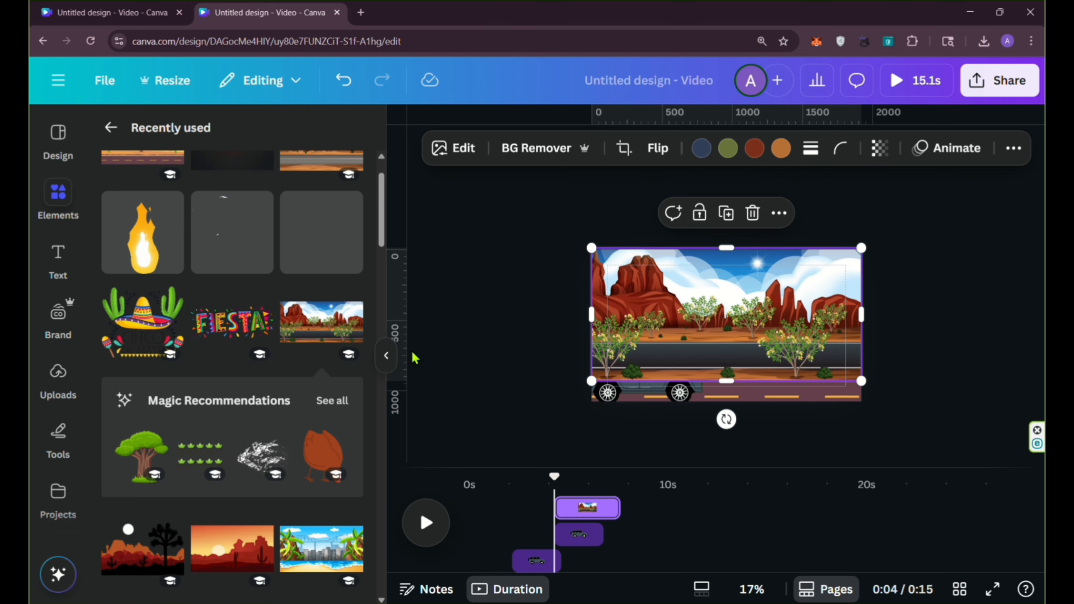
# Use Magic Grab to separate the two large foreground bushes from the red-rock image and remove them from the page.
pyautogui.click(385, 355)
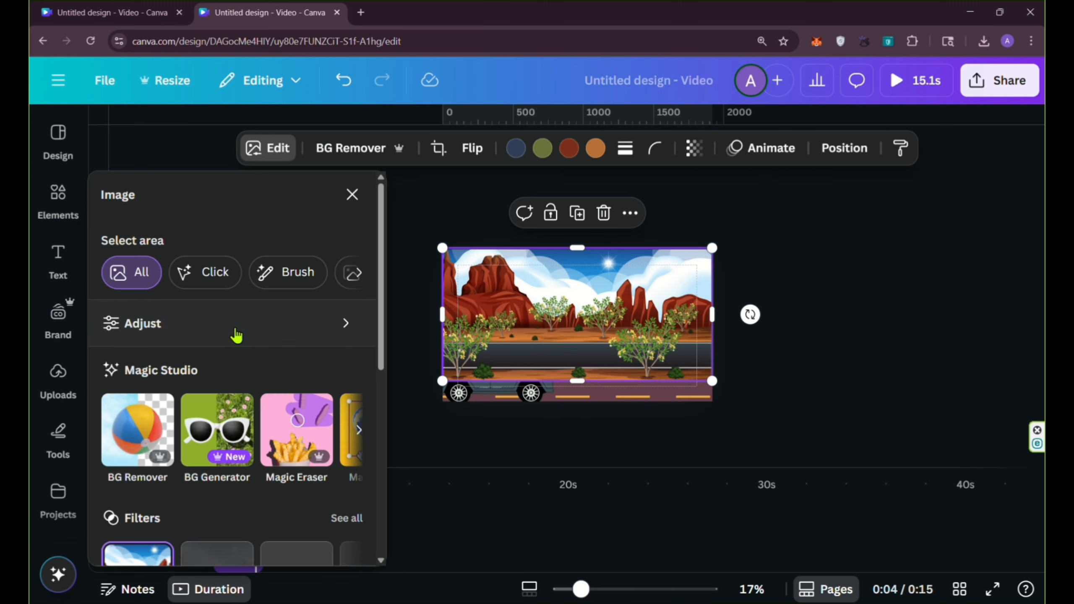
pyautogui.click(359, 430)
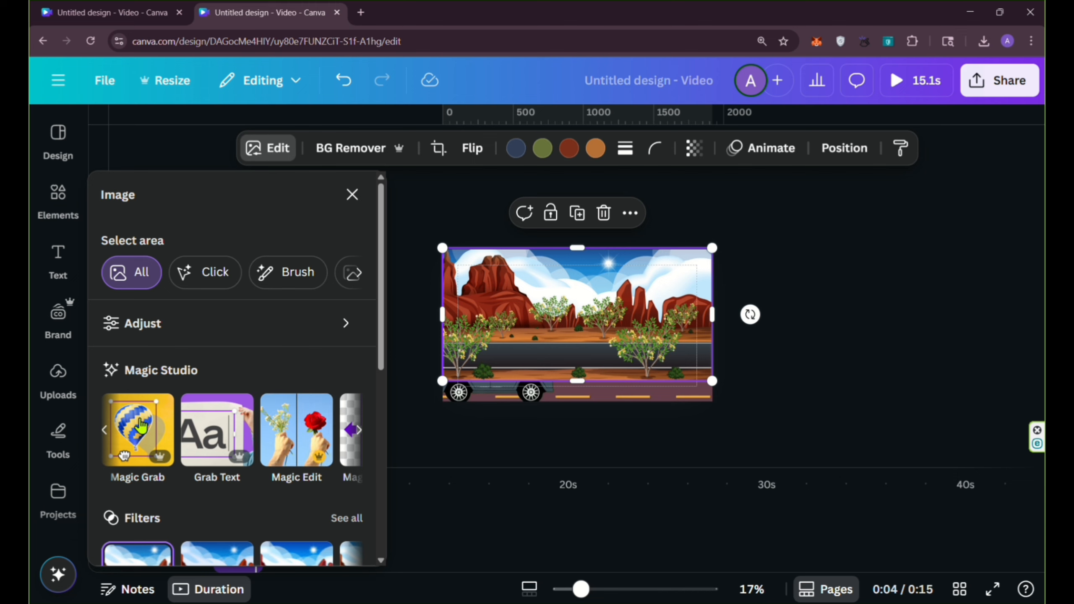
pyautogui.click(141, 425)
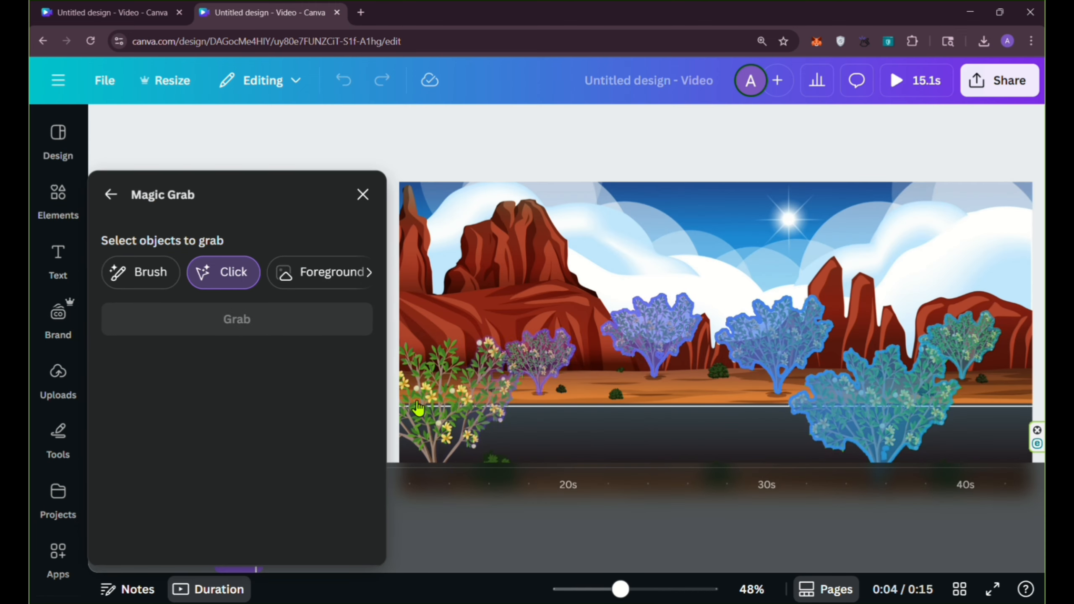
pyautogui.click(418, 408)
pyautogui.click(831, 427)
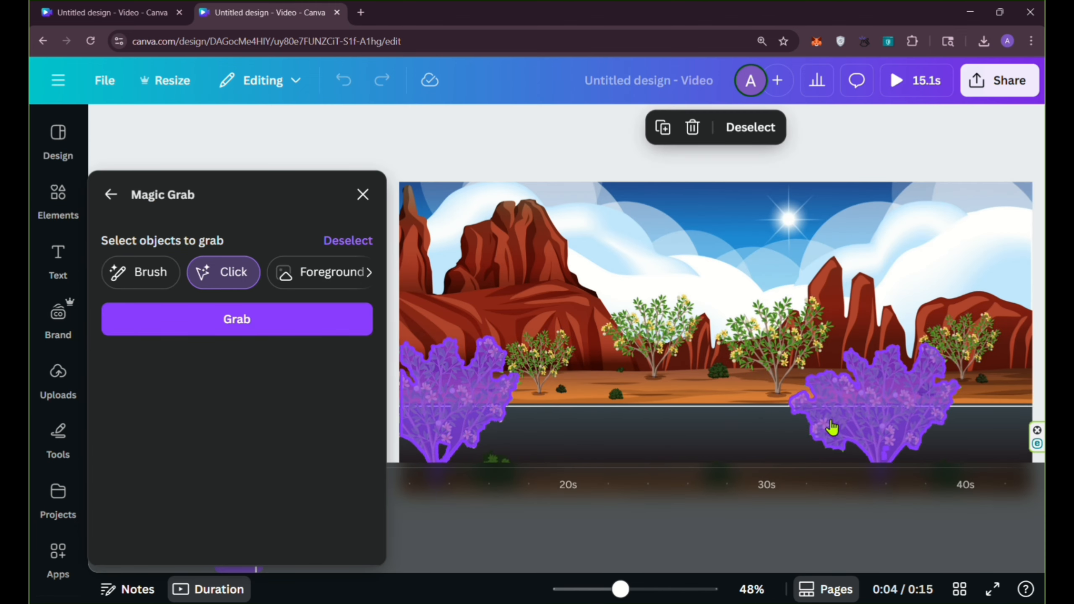
pyautogui.click(297, 330)
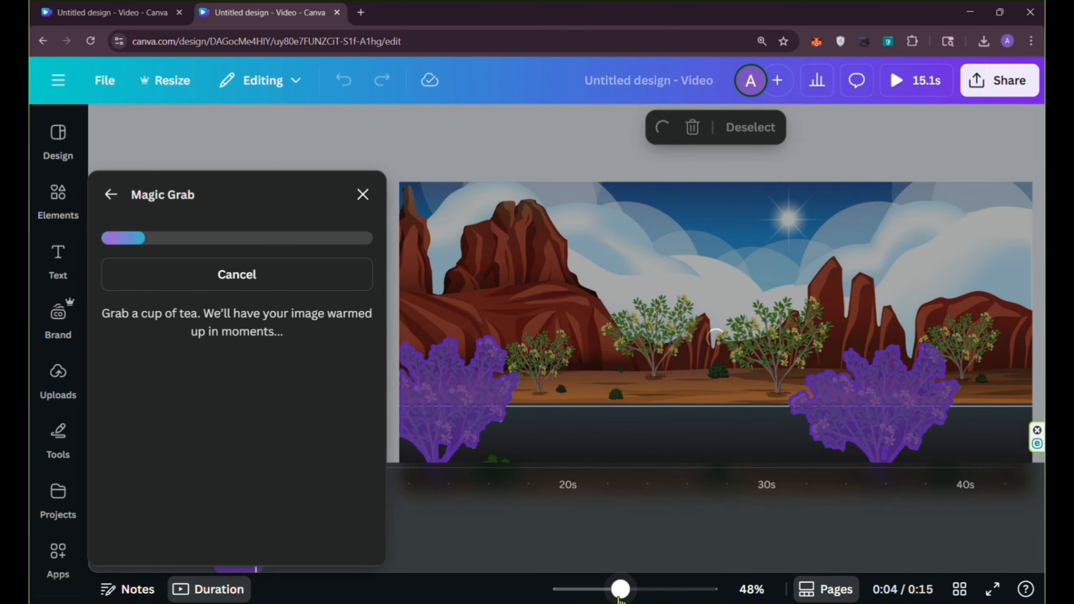
pyautogui.moveTo(620, 589); pyautogui.dragTo(606, 589)
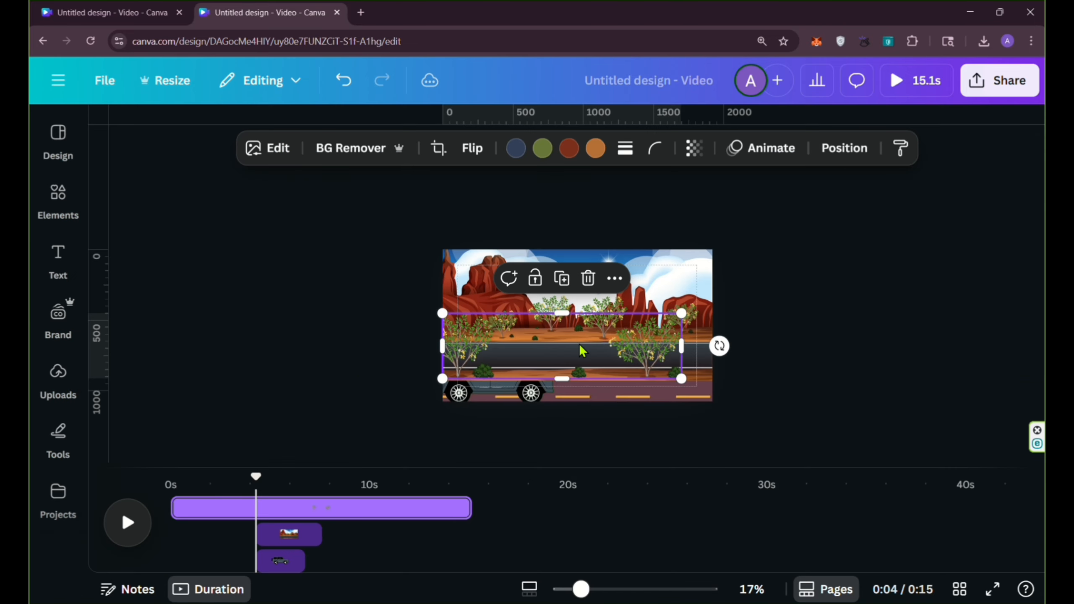
pyautogui.moveTo(579, 345); pyautogui.dragTo(946, 333)
# Enlarge the red-rock image beyond the page width and crop off its lower road so its bottom edge meets the existing road.
pyautogui.click(452, 341)
pyautogui.moveTo(443, 380); pyautogui.dragTo(348, 427)
pyautogui.moveTo(525, 362); pyautogui.dragTo(620, 348)
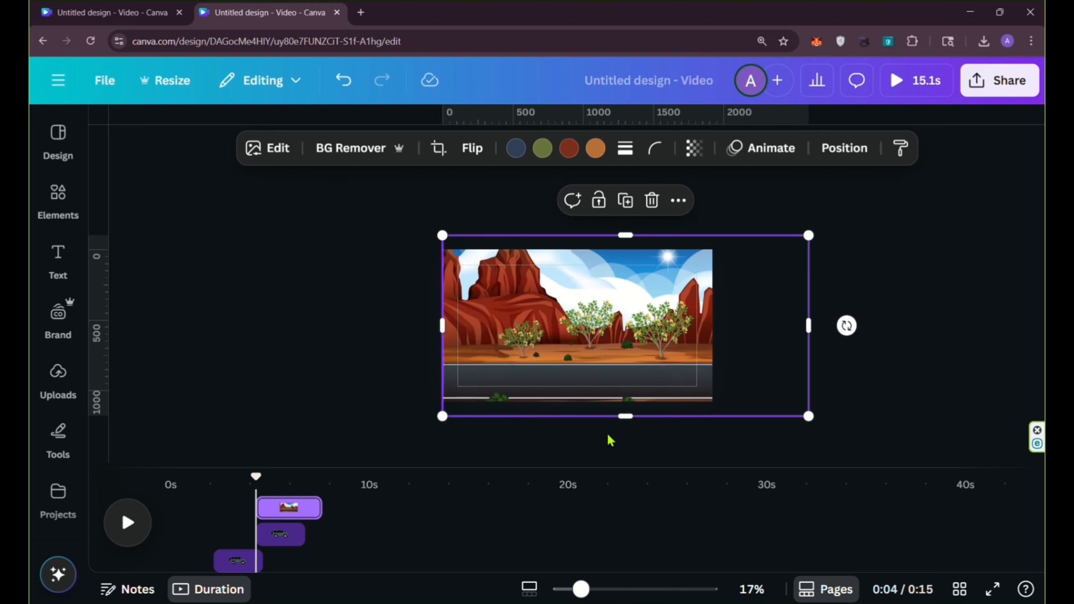
pyautogui.moveTo(626, 416); pyautogui.dragTo(634, 363)
pyautogui.moveTo(624, 271); pyautogui.dragTo(622, 278)
pyautogui.moveTo(625, 373); pyautogui.dragTo(626, 365)
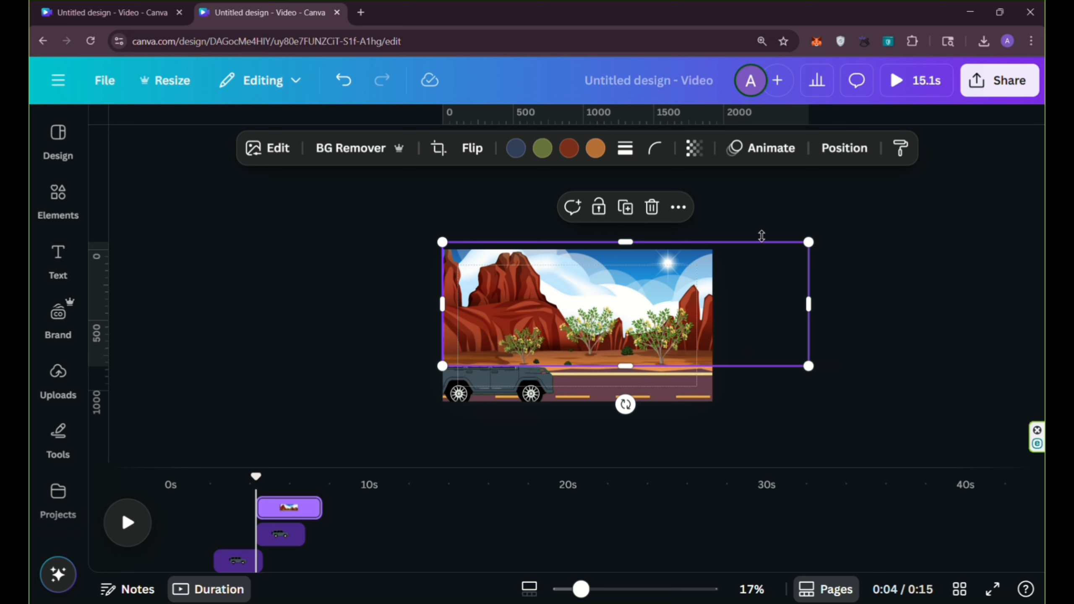
# Move the red-rock image's layer beneath all the SUV layers and above the orange desert.
pyautogui.click(825, 162)
pyautogui.moveTo(241, 351); pyautogui.dragTo(236, 396)
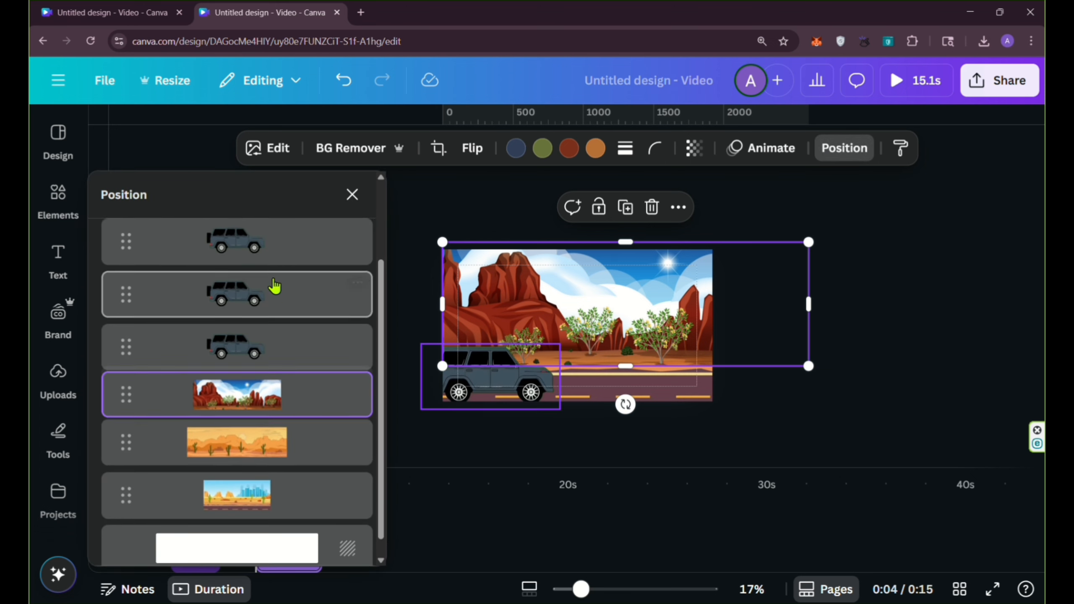
pyautogui.click(352, 195)
# Create a custom animation that slides the red-rock image leftward, using the Steady movement style.
pyautogui.click(761, 148)
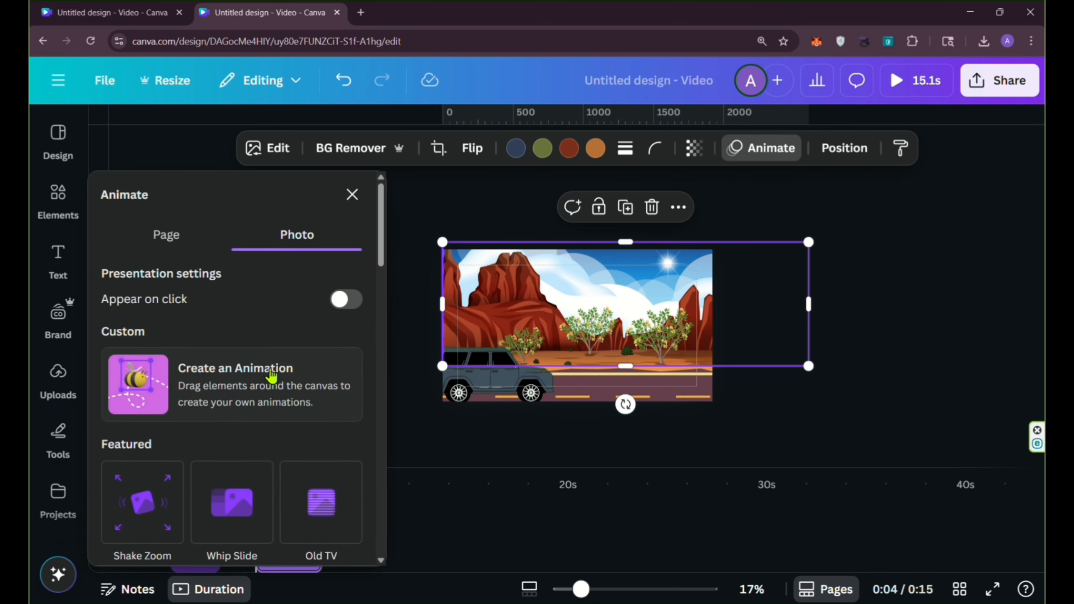
pyautogui.click(271, 375)
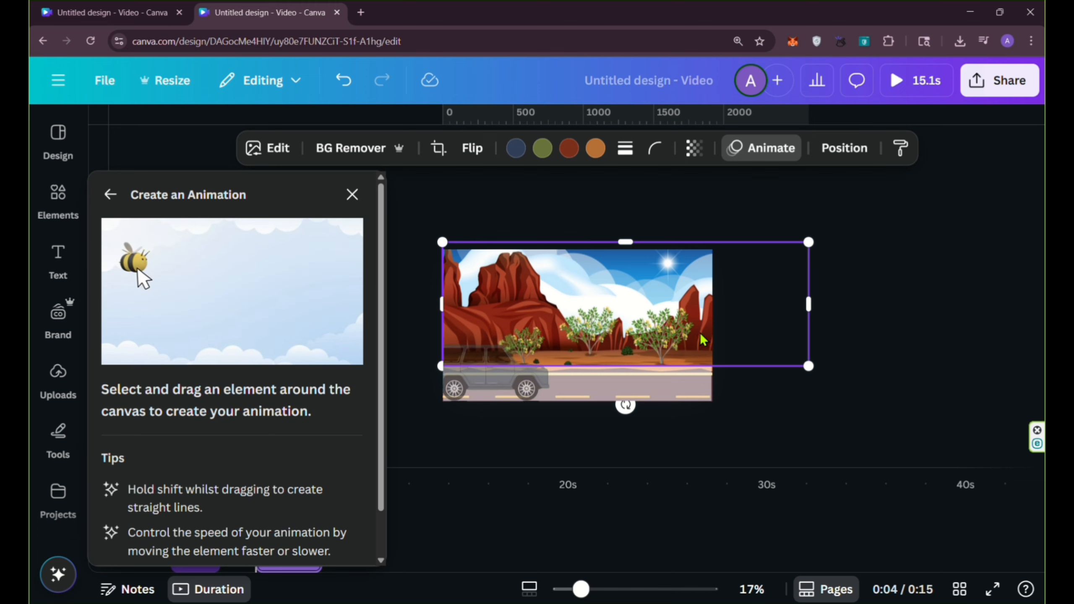
pyautogui.moveTo(702, 339); pyautogui.dragTo(612, 326)
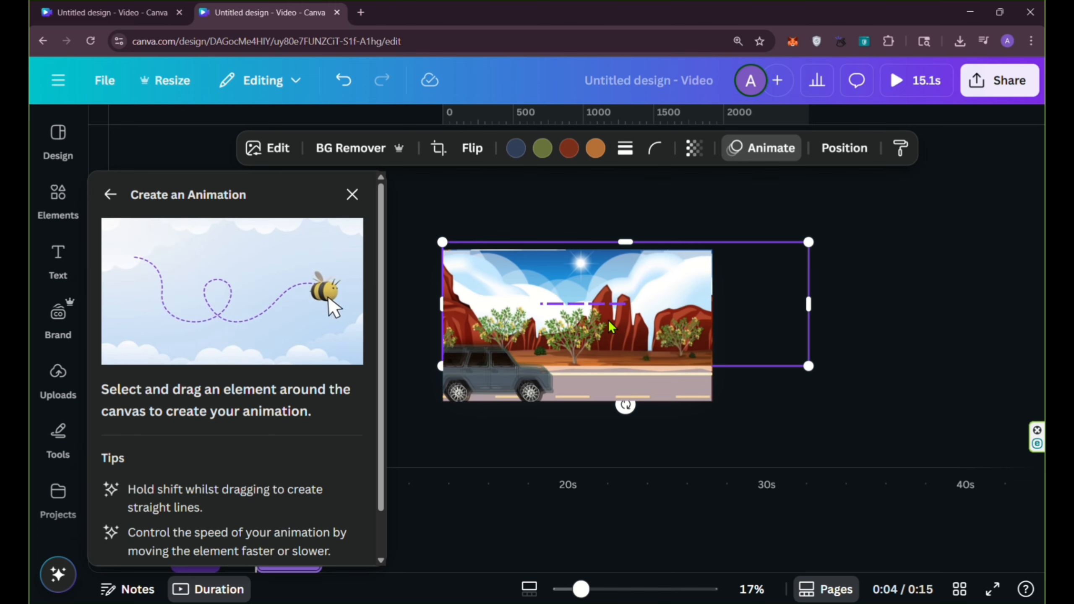
pyautogui.click(342, 260)
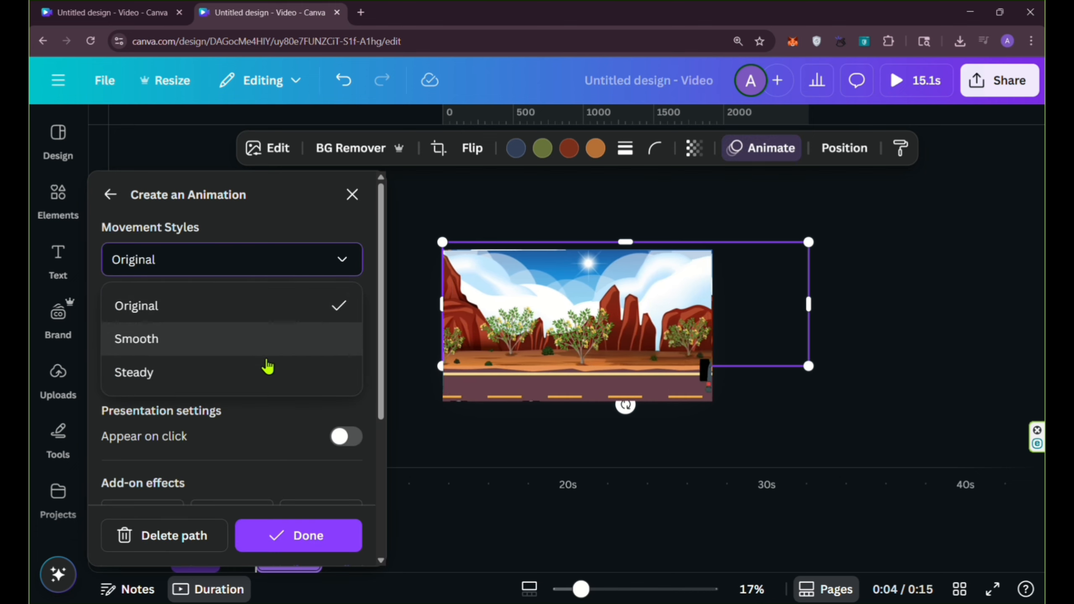
pyautogui.click(267, 368)
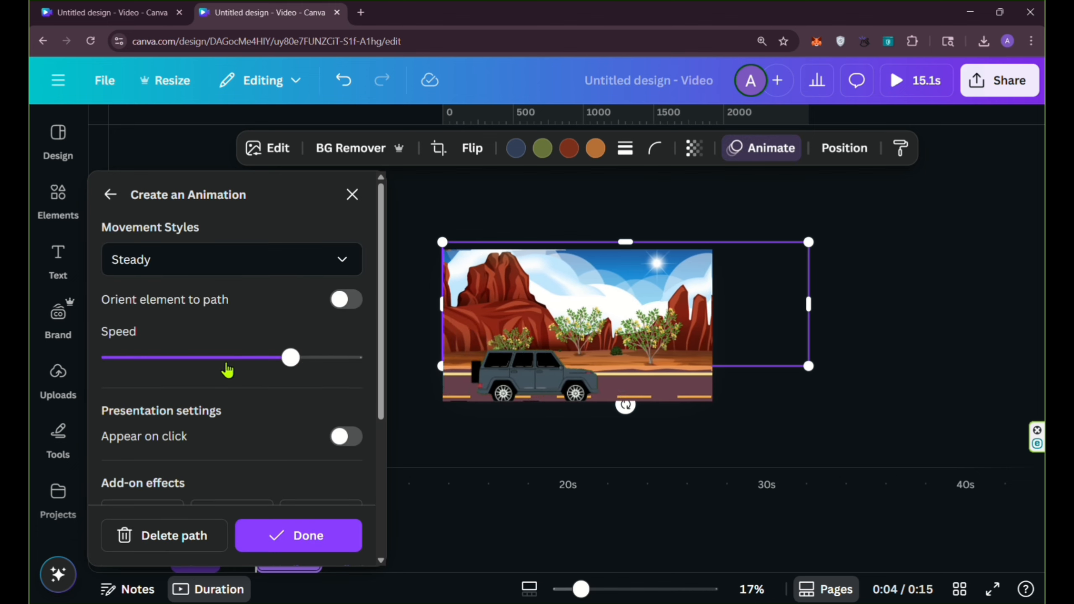
pyautogui.click(286, 533)
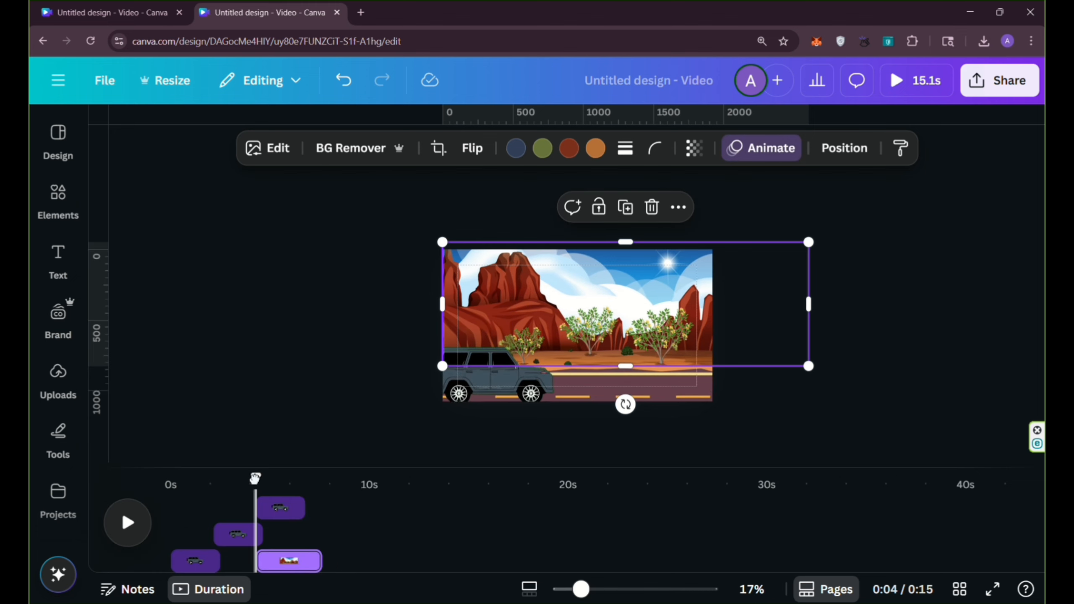
# Preview the video from the start and find the moment when the third SUV is driving out of the frame.
pyautogui.moveTo(255, 478); pyautogui.dragTo(148, 492)
pyautogui.click(129, 524)
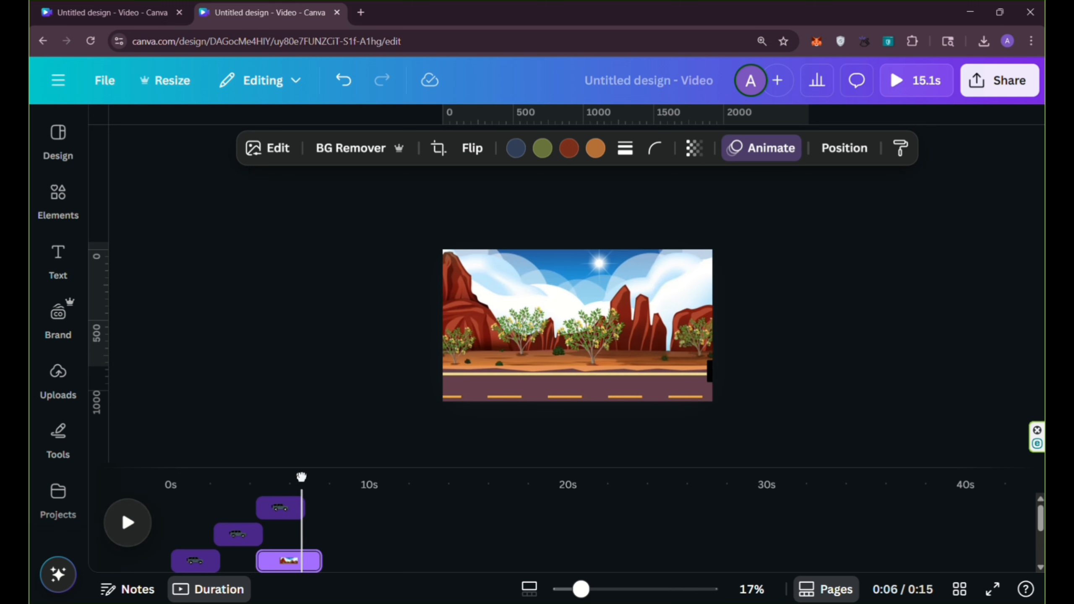
pyautogui.moveTo(302, 477)
pyautogui.mouseDown()
pyautogui.moveTo(280, 472)
pyautogui.moveTo(297, 472)
pyautogui.mouseUp()
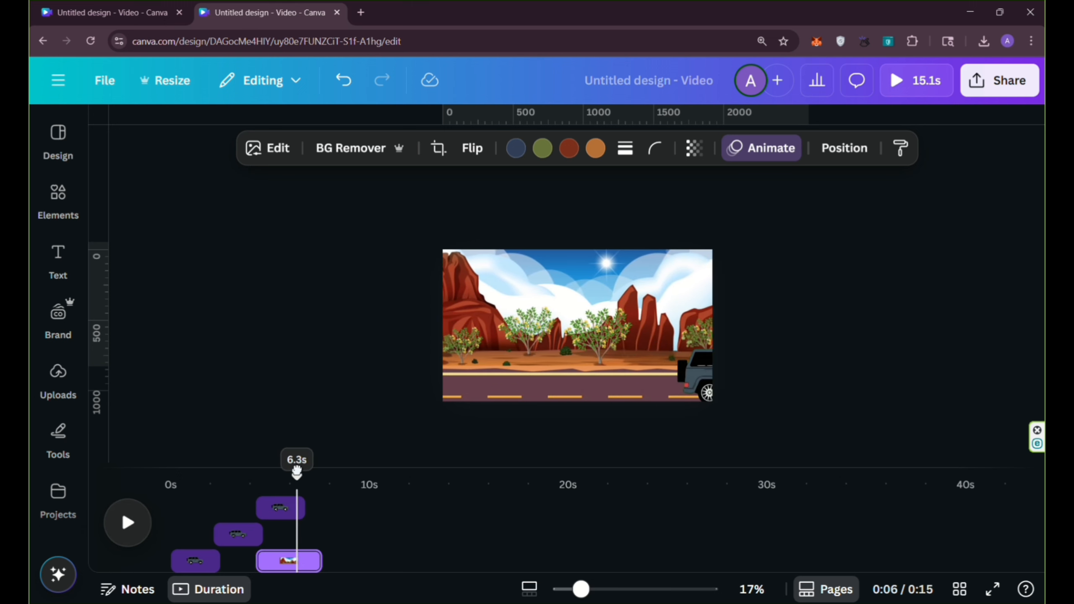
# Duplicate the third SUV and shift the copy's timing to start around 6.3 s, just before the third SUV's clip ends.
pyautogui.click(281, 508)
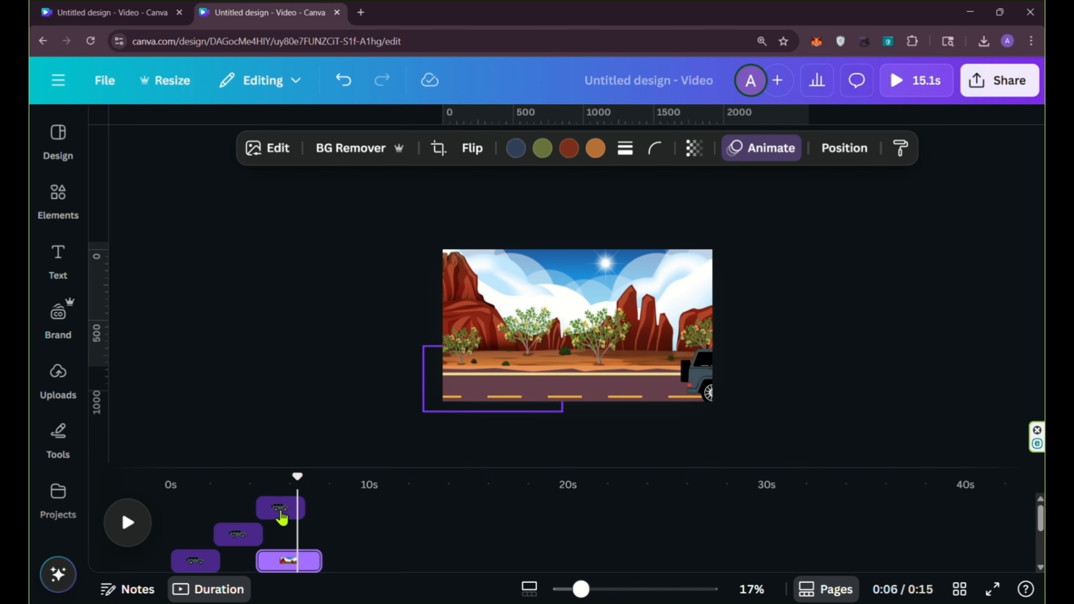
pyautogui.click(493, 312)
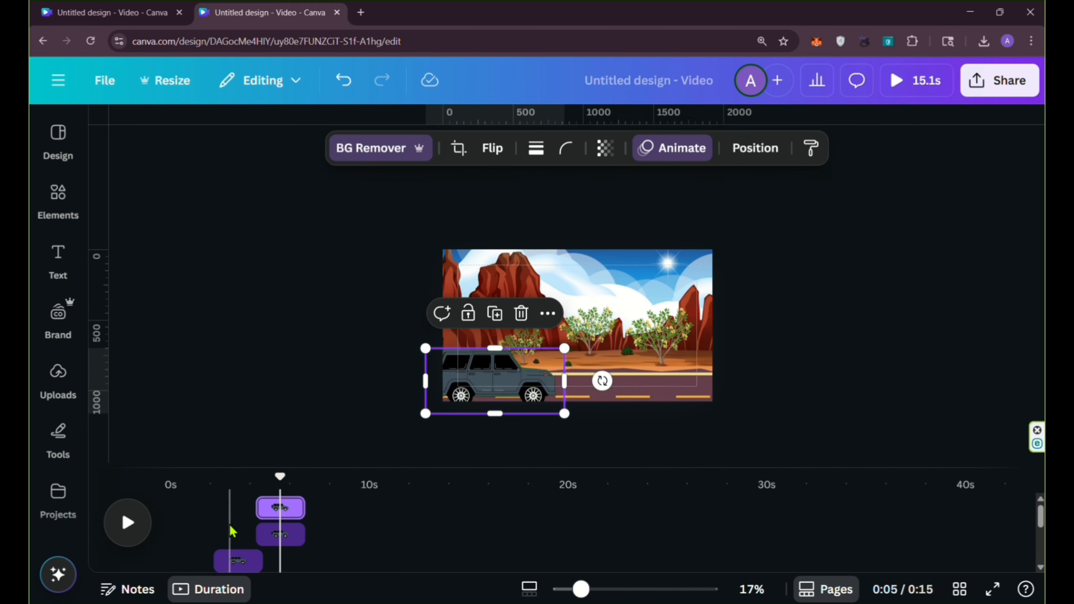
pyautogui.moveTo(283, 514); pyautogui.dragTo(314, 509)
pyautogui.moveTo(280, 476); pyautogui.dragTo(318, 510)
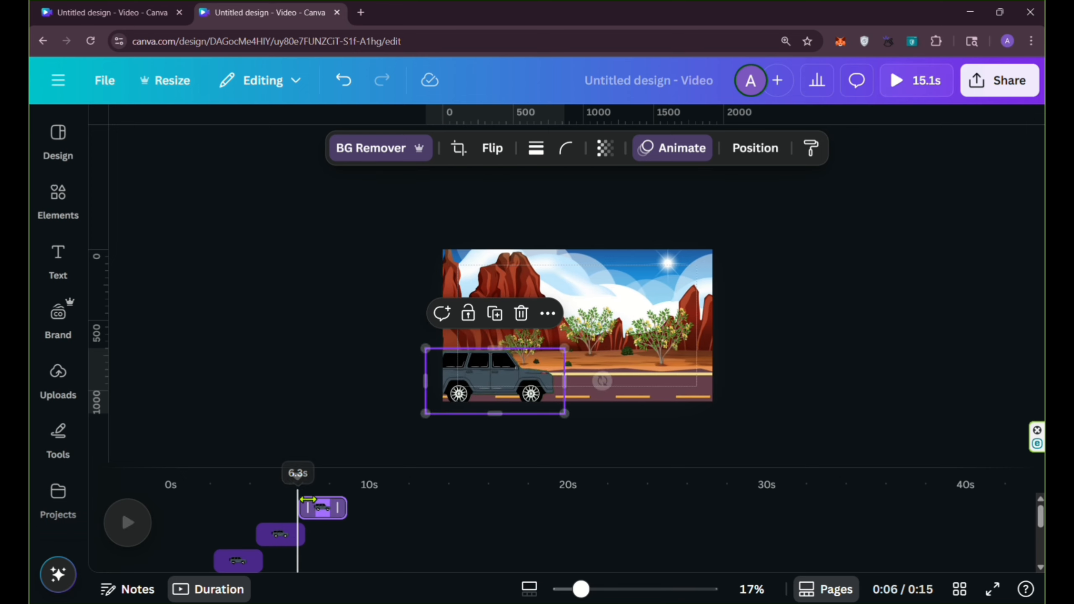
pyautogui.moveTo(298, 476)
pyautogui.mouseDown()
pyautogui.moveTo(284, 483)
pyautogui.moveTo(297, 480)
pyautogui.mouseUp()
# Add the sunset desert image with camels from the recently used elements, trim its start to the fourth SUV's start, and align it to the page's left edge.
pyautogui.click(52, 207)
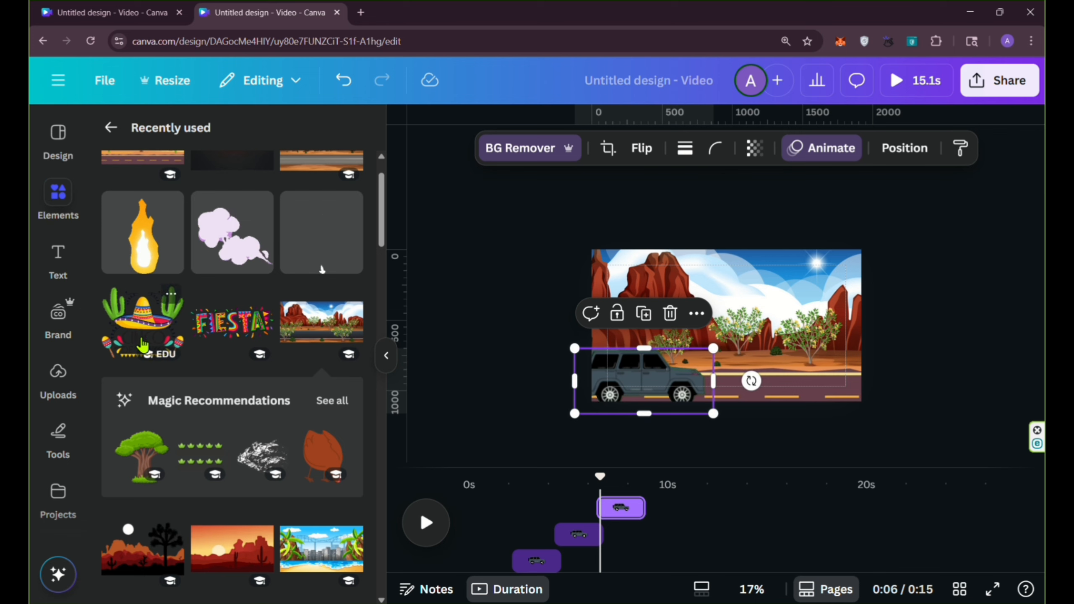
pyautogui.scroll(-3, 143, 345)
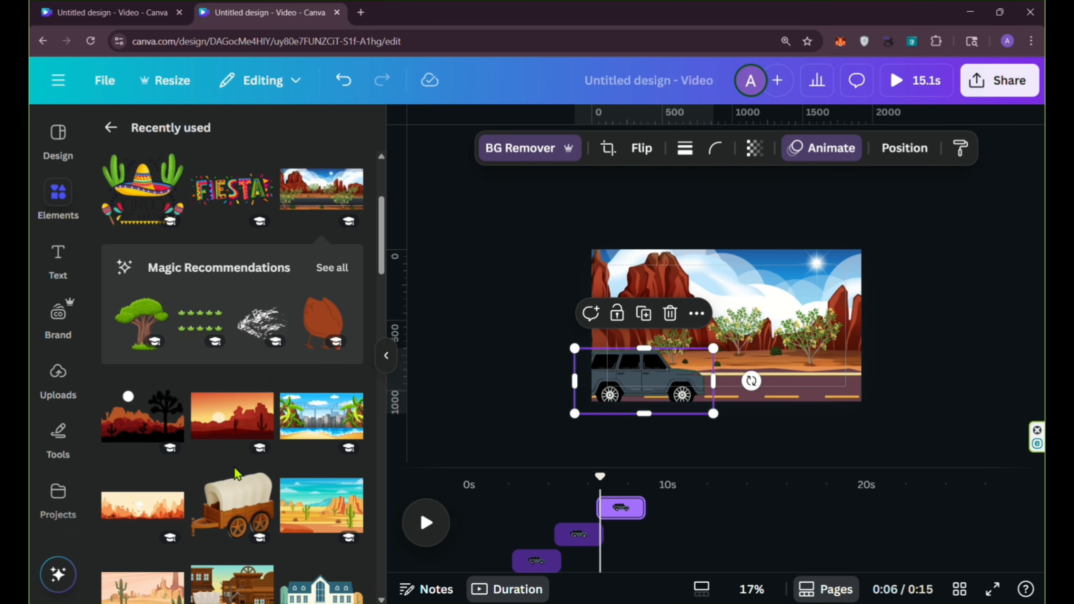
pyautogui.scroll(4, 222, 459)
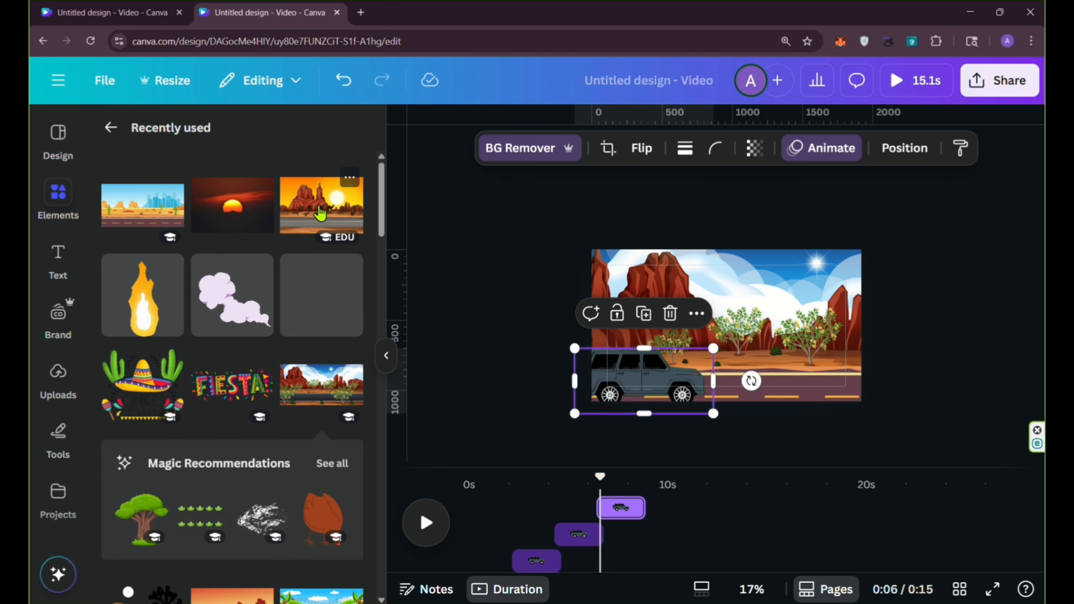
pyautogui.click(321, 212)
pyautogui.moveTo(470, 509); pyautogui.dragTo(606, 516)
pyautogui.moveTo(735, 313); pyautogui.dragTo(676, 292)
pyautogui.click(386, 355)
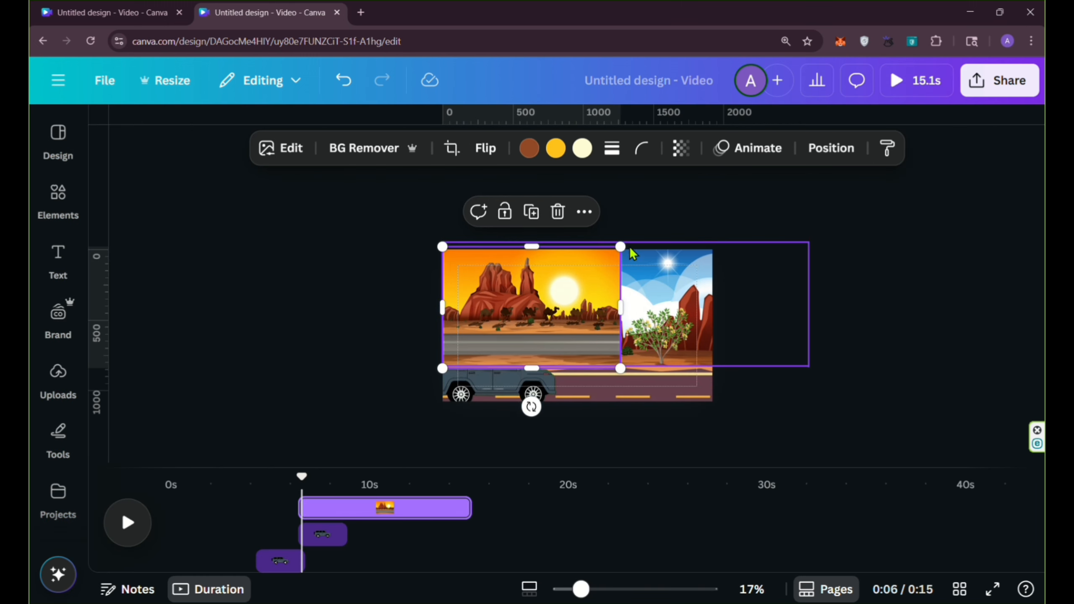
# Enlarge the sunset image beyond the page width and crop its lower road so its bottom edge meets the existing road.
pyautogui.moveTo(622, 247); pyautogui.dragTo(731, 173)
pyautogui.moveTo(724, 239); pyautogui.dragTo(711, 262)
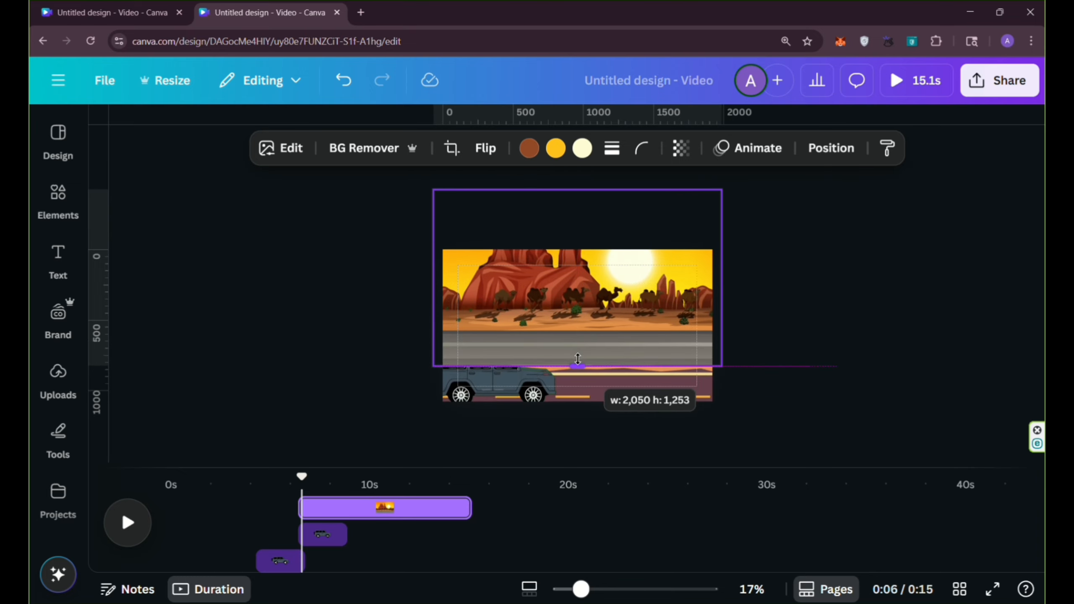
pyautogui.moveTo(577, 359); pyautogui.dragTo(578, 325)
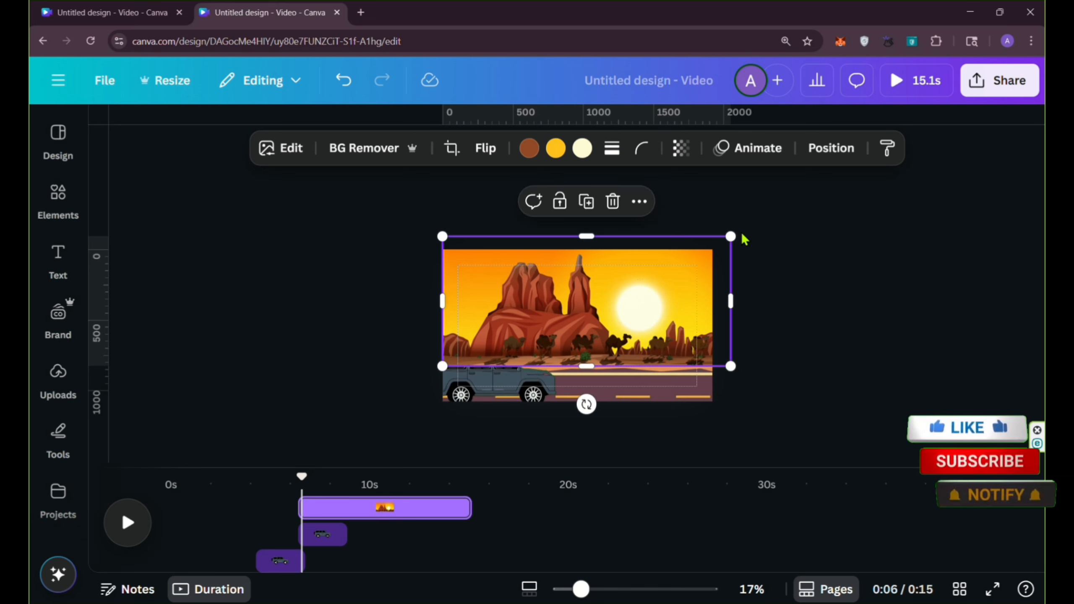
pyautogui.moveTo(732, 237); pyautogui.dragTo(851, 182)
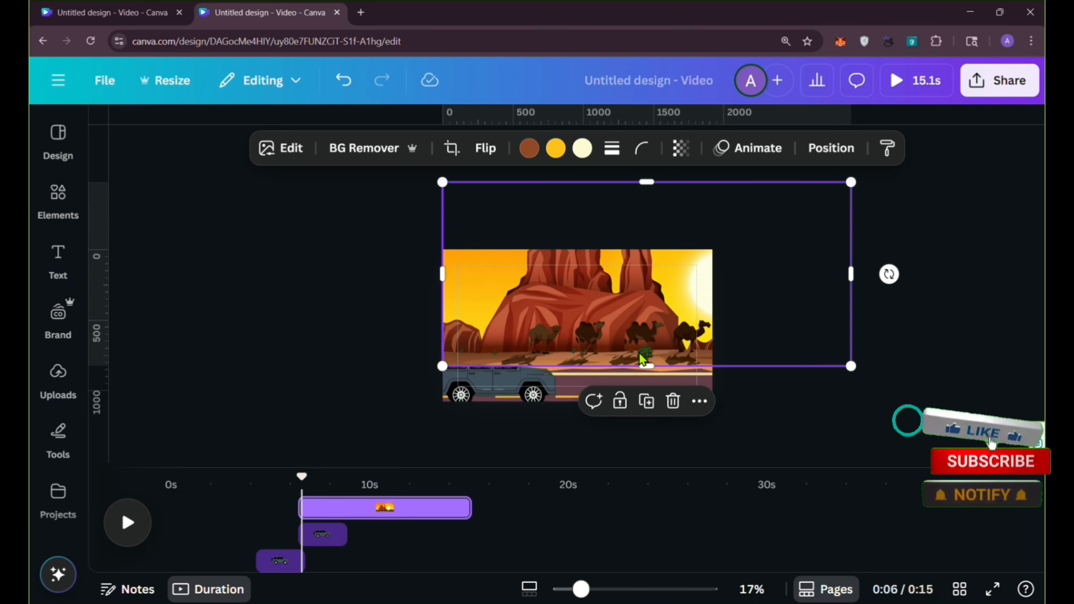
pyautogui.moveTo(644, 364); pyautogui.dragTo(652, 371)
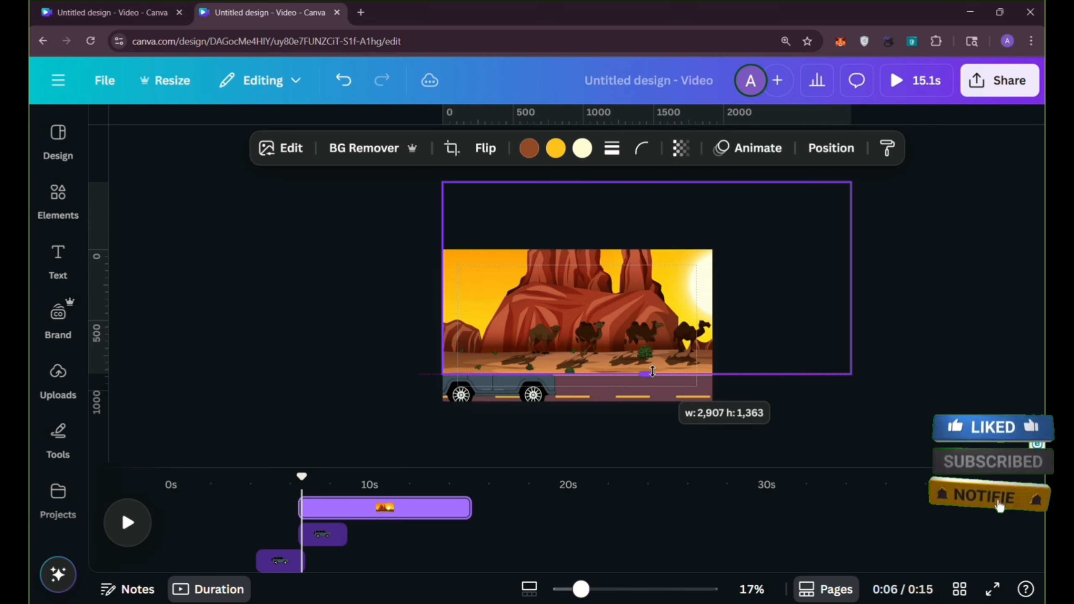
# Move the sunset image's layer beneath all the SUV layers, and scale the image down so more of the scene fits the page.
pyautogui.click(831, 147)
pyautogui.moveTo(237, 337); pyautogui.dragTo(254, 368)
pyautogui.click(351, 195)
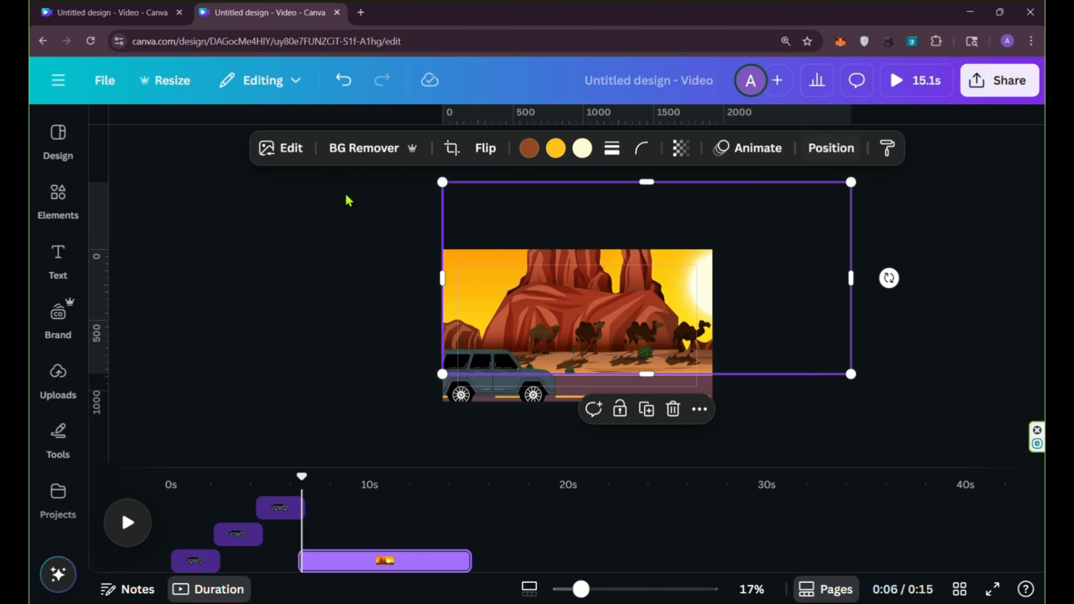
pyautogui.moveTo(851, 183); pyautogui.dragTo(764, 223)
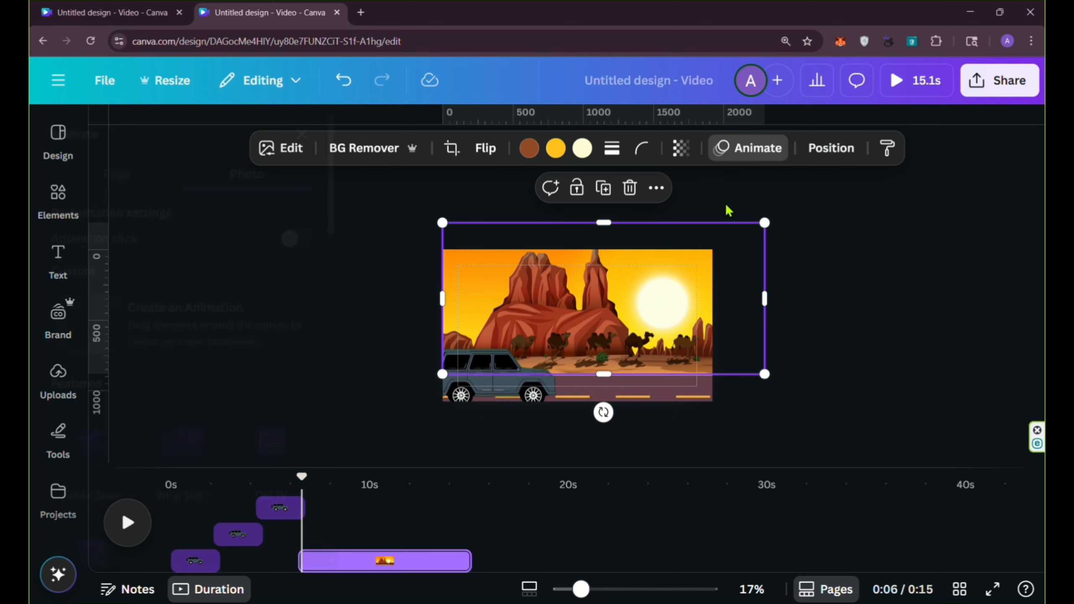
# Enlarge the sunset image slightly and create a custom animation that slides it leftward, using the Steady movement style.
pyautogui.click(334, 414)
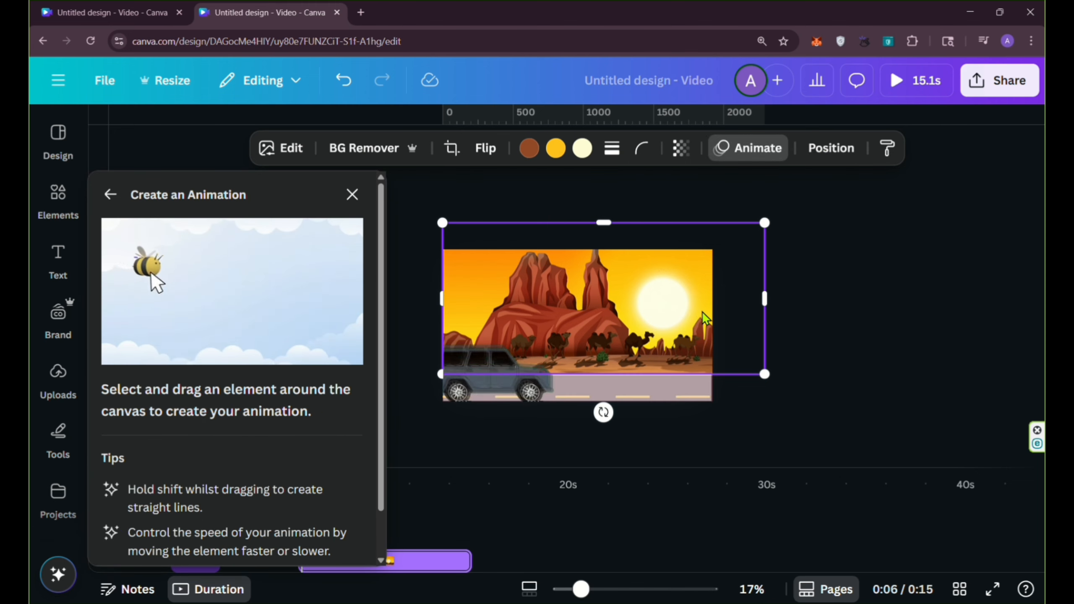
pyautogui.moveTo(764, 222); pyautogui.dragTo(809, 201)
pyautogui.moveTo(700, 312); pyautogui.dragTo(463, 328)
pyautogui.click(342, 259)
pyautogui.click(280, 372)
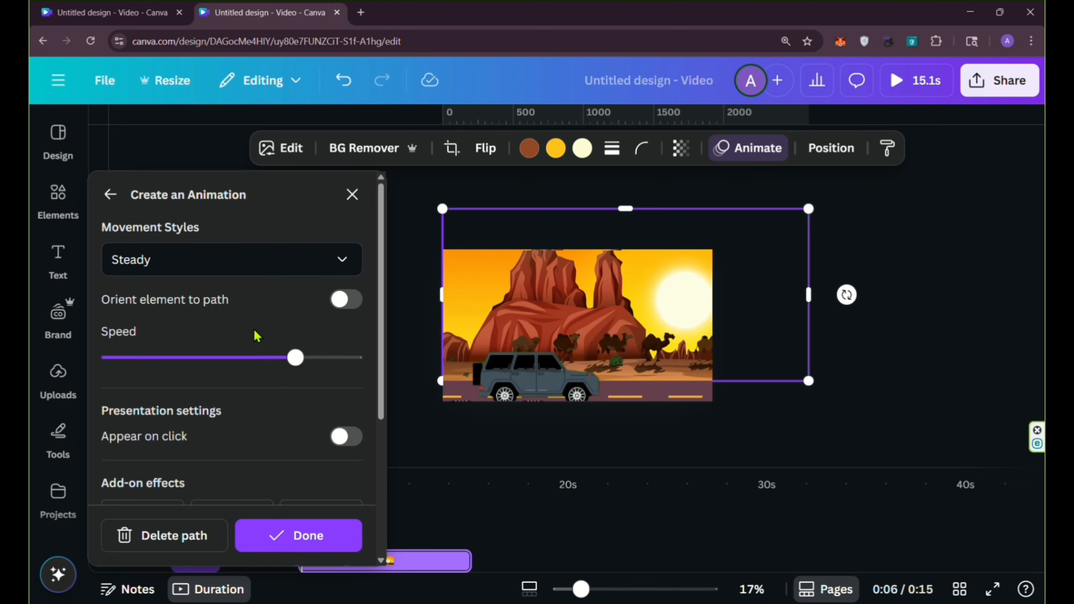
pyautogui.click(306, 535)
pyautogui.click(328, 367)
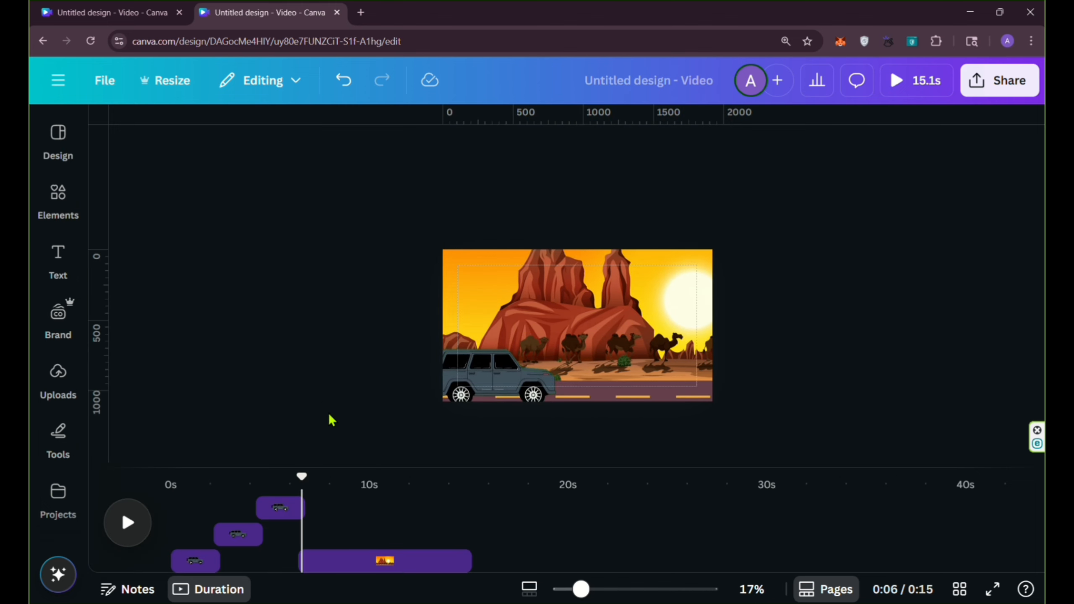
# Play the video from its beginning to check the SUVs driving through the changing landscapes.
pyautogui.moveTo(302, 477); pyautogui.dragTo(173, 476)
pyautogui.click(152, 526)
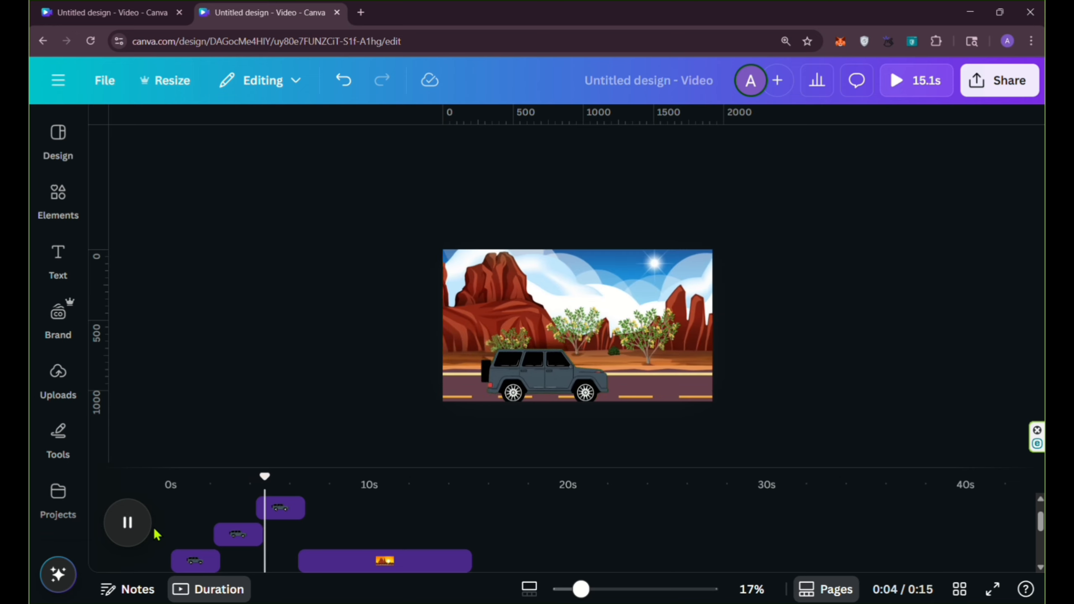
pyautogui.click(135, 534)
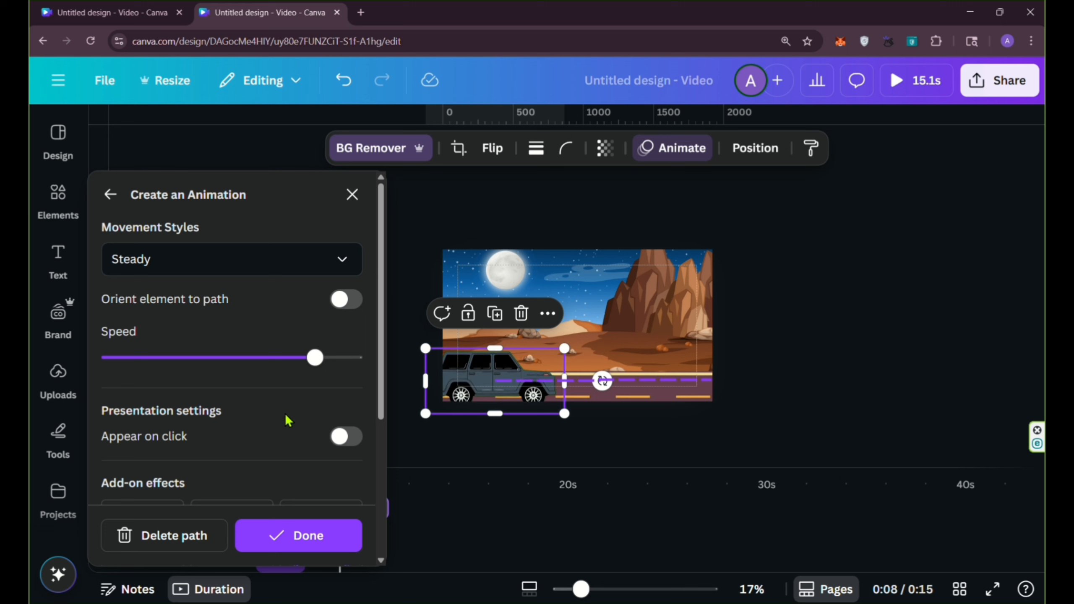
# Replace the fifth SUV's motion path with a new rightward path along the road, using the Steady movement style.
pyautogui.click(184, 541)
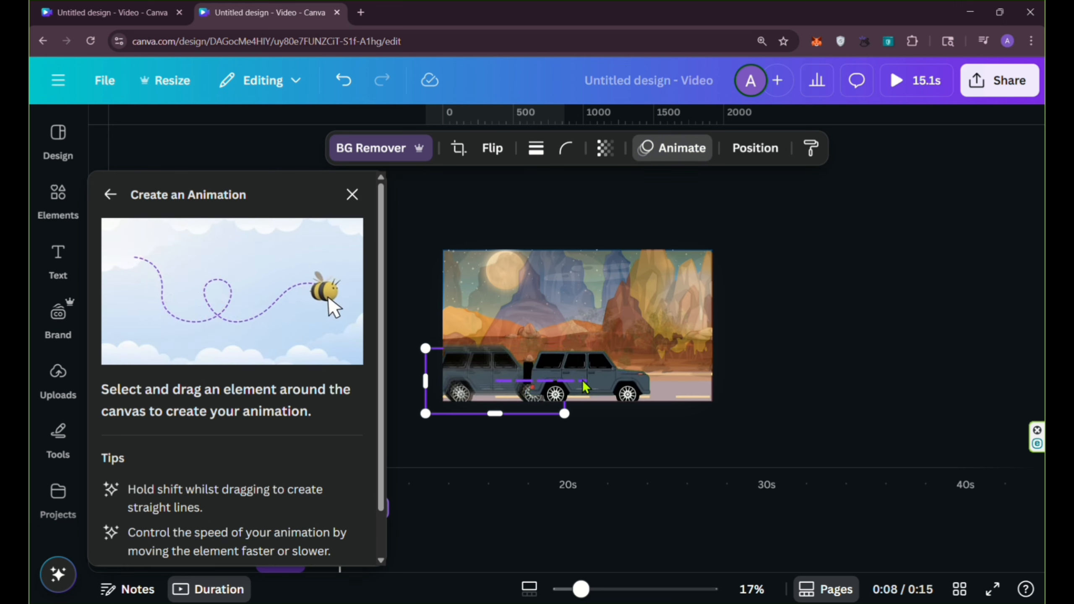
pyautogui.moveTo(585, 386); pyautogui.dragTo(600, 385)
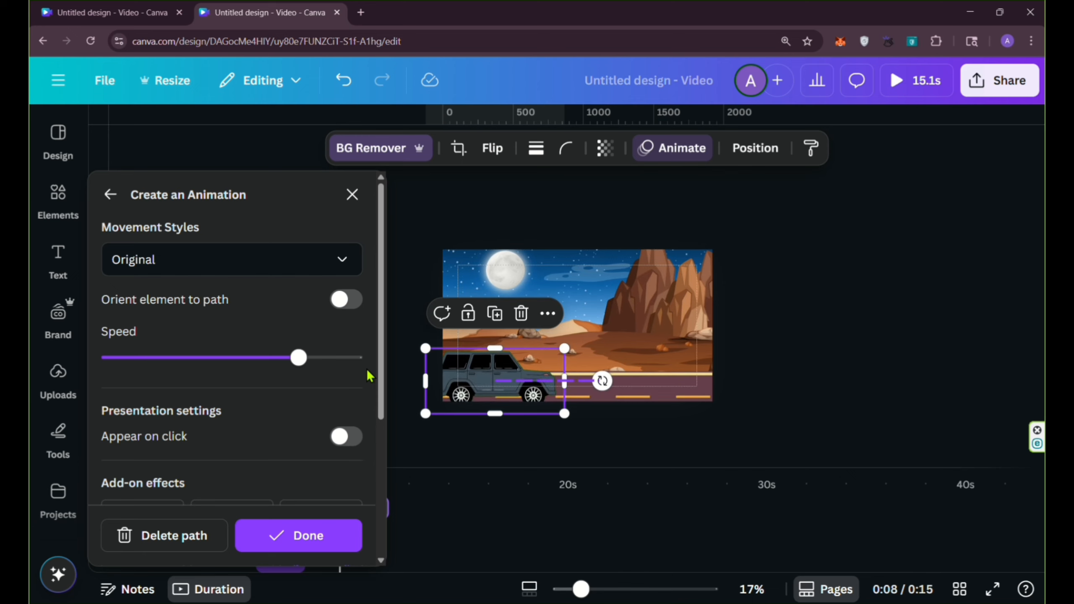
pyautogui.click(341, 259)
pyautogui.click(304, 371)
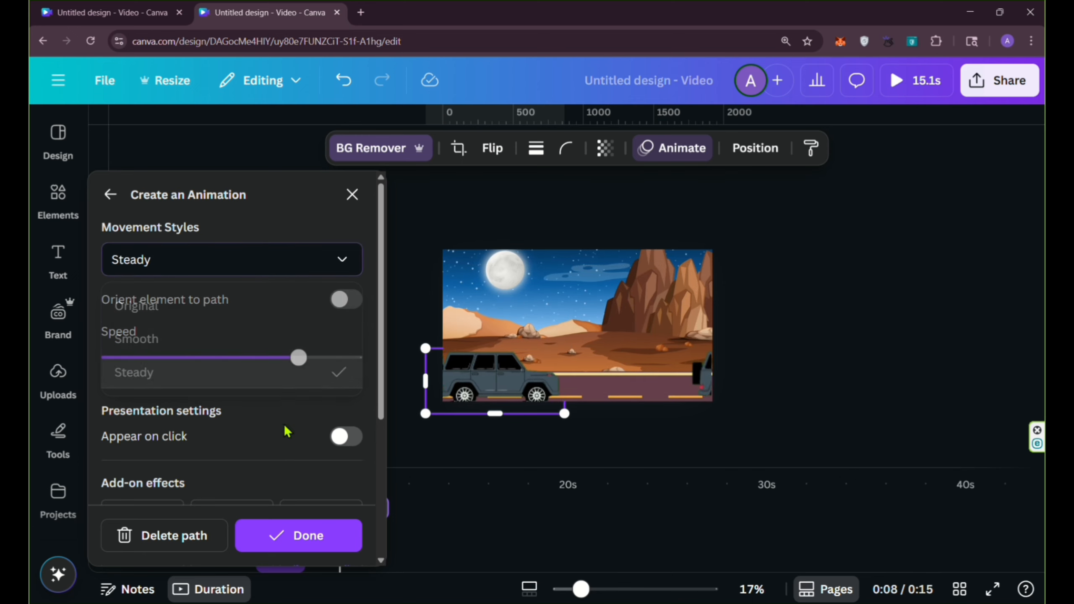
pyautogui.click(305, 535)
# Examine all the SUV and background layers in the timeline, and replay the video from the start.
pyautogui.moveTo(338, 477); pyautogui.dragTo(419, 348)
pyautogui.moveTo(577, 590); pyautogui.dragTo(561, 589)
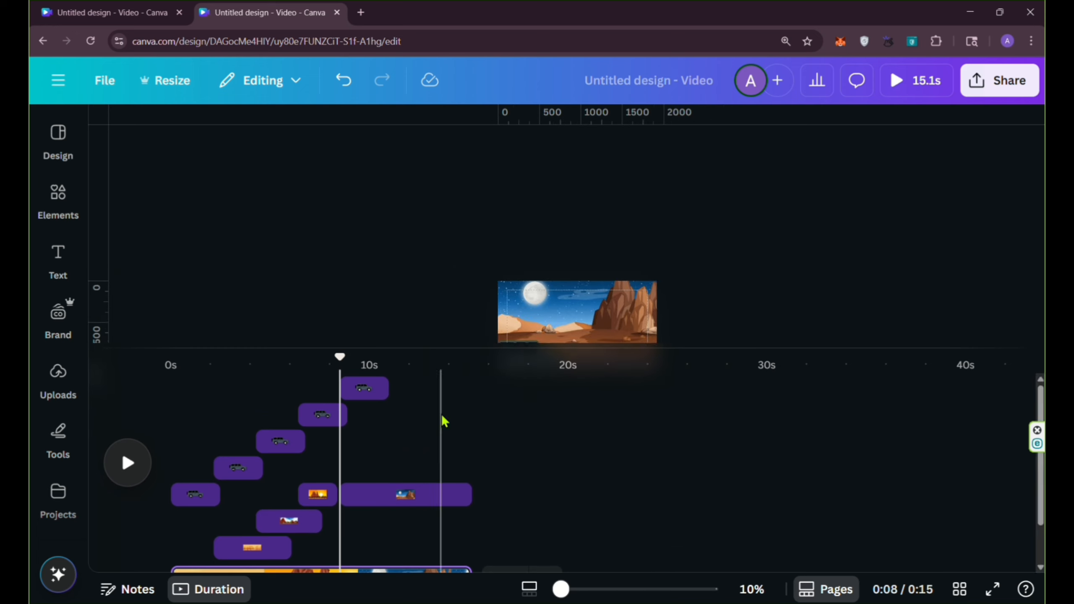
pyautogui.moveTo(440, 350); pyautogui.dragTo(408, 487)
pyautogui.moveTo(338, 477); pyautogui.dragTo(124, 477)
pyautogui.click(128, 523)
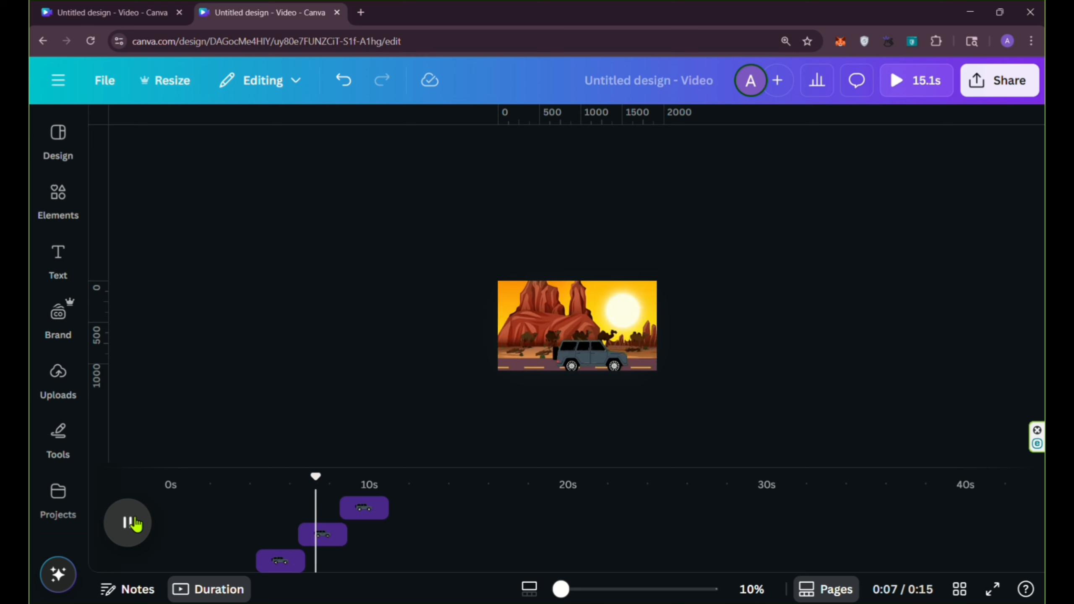
# Extend the fifth SUV's duration to the end of the page and play the extended part.
pyautogui.moveTo(385, 508); pyautogui.dragTo(470, 508)
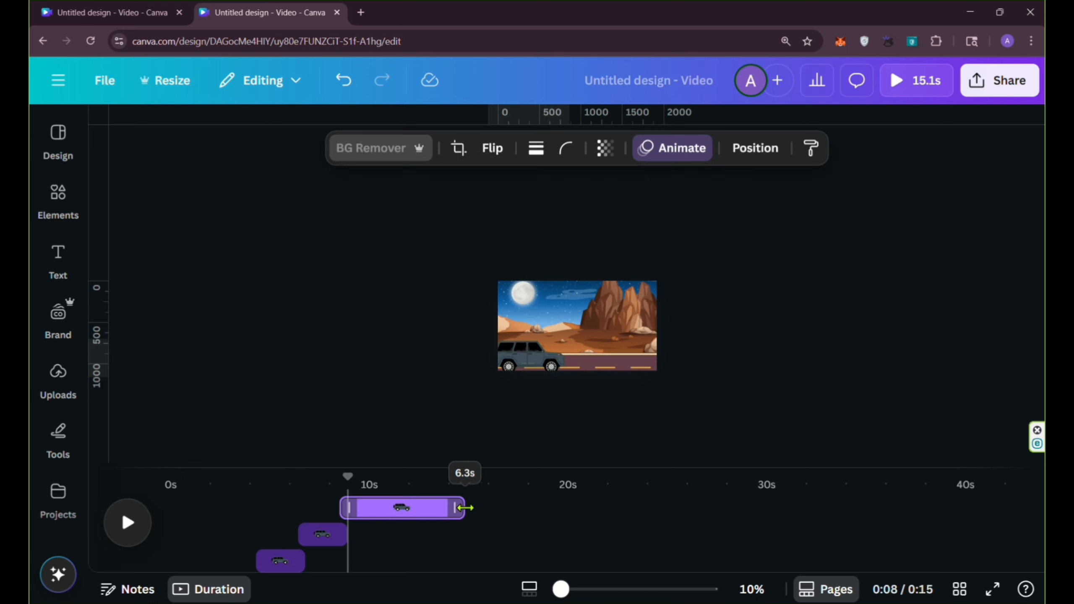
pyautogui.click(141, 530)
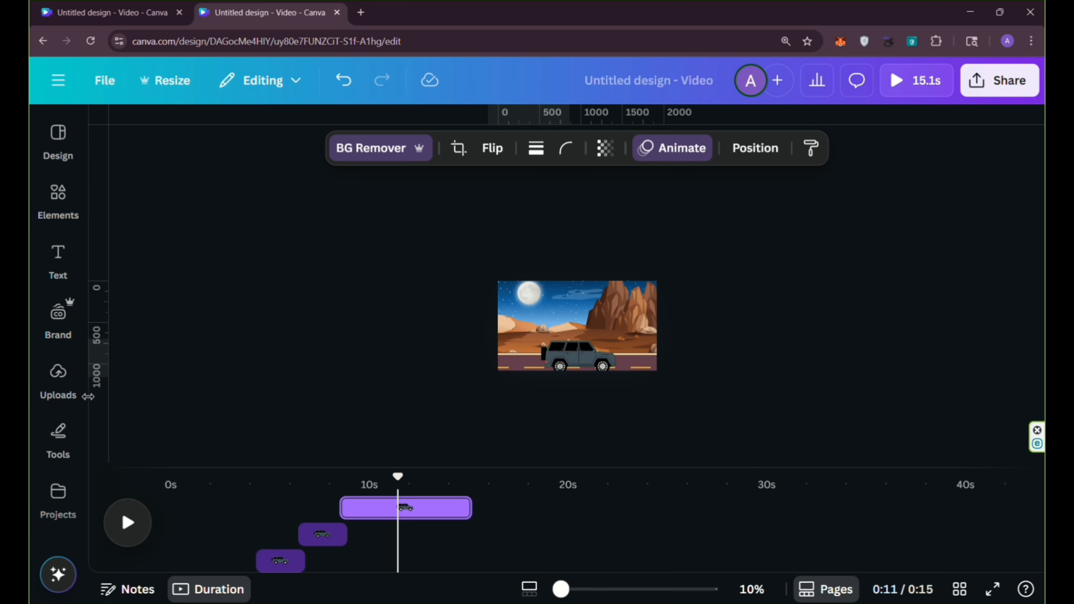
# Search the audio elements for "drive car", add the Car Drive Away 10 sound to the video's start, and play it with the video.
pyautogui.click(58, 195)
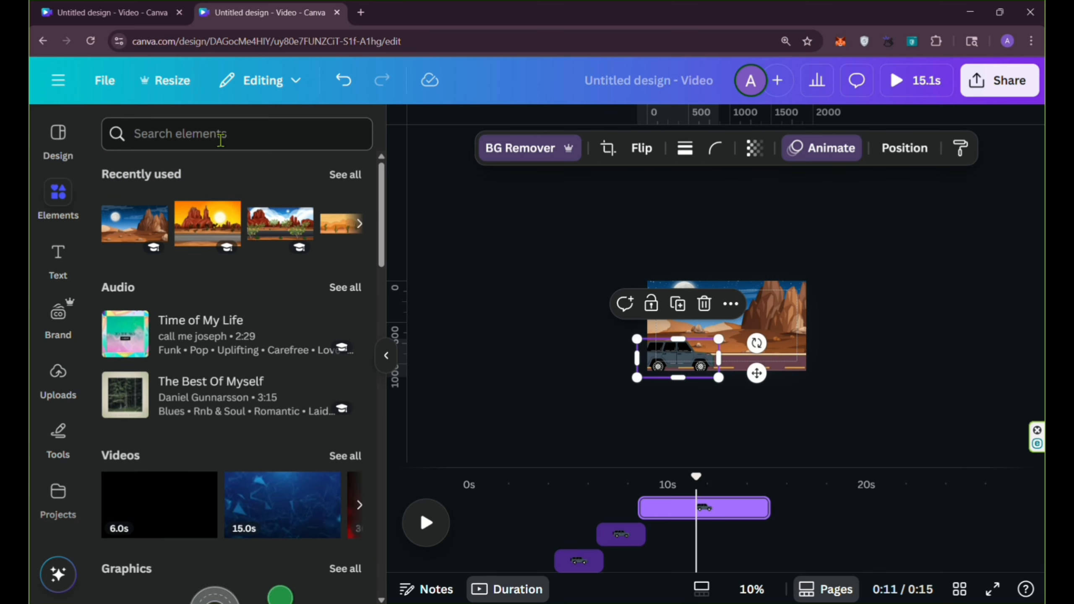
pyautogui.click(220, 137)
pyautogui.write('drivin')
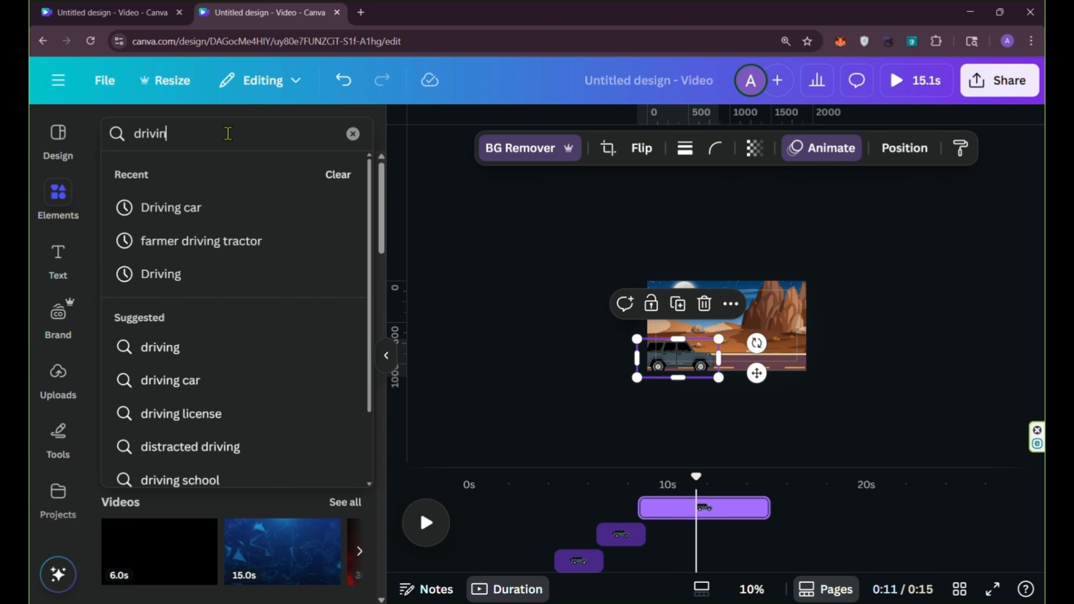
pyautogui.write('g car')
pyautogui.press('Return')
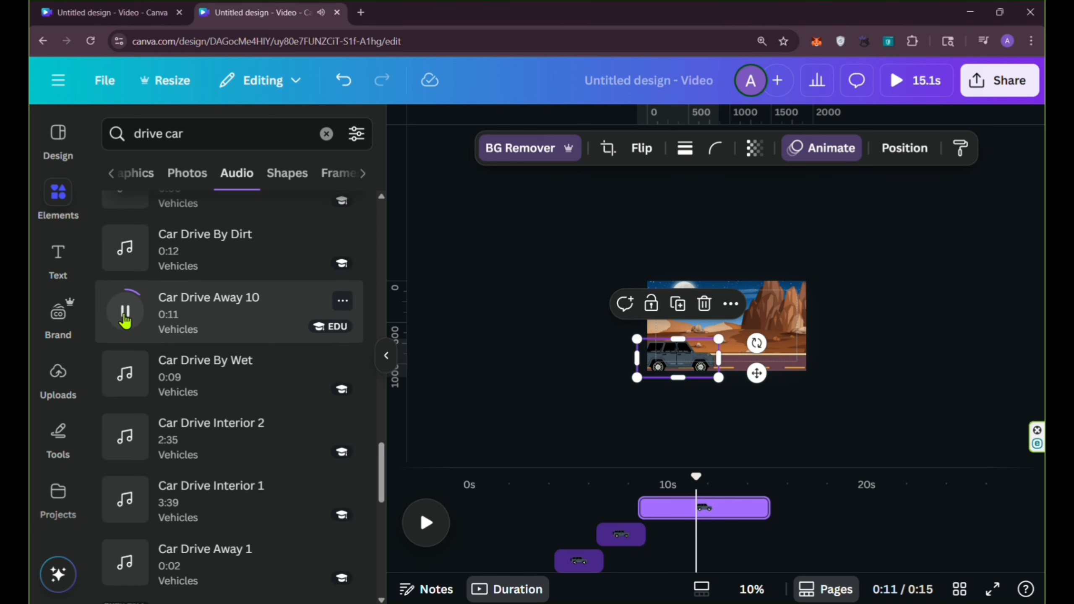
pyautogui.moveTo(125, 320); pyautogui.dragTo(454, 550)
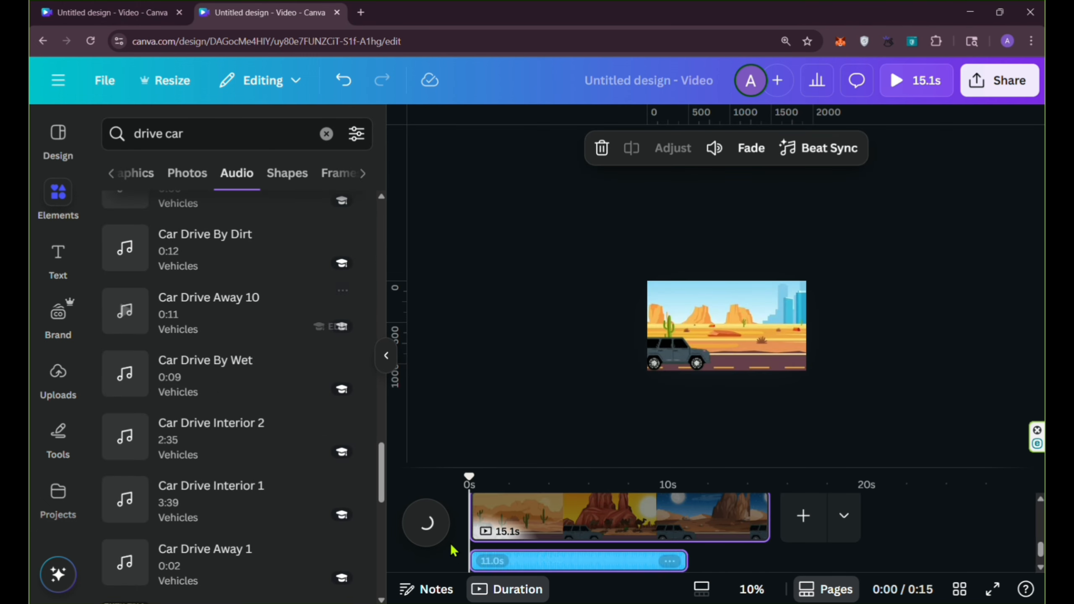
pyautogui.click(386, 356)
pyautogui.click(141, 533)
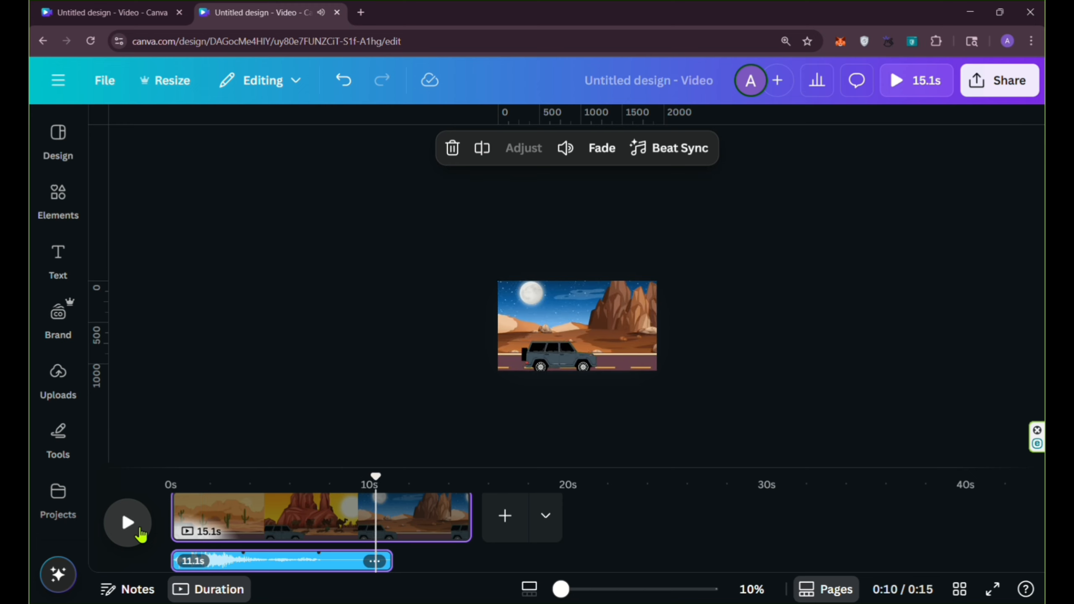
# Open the download settings for exporting the design as an MP4 video.
pyautogui.click(973, 95)
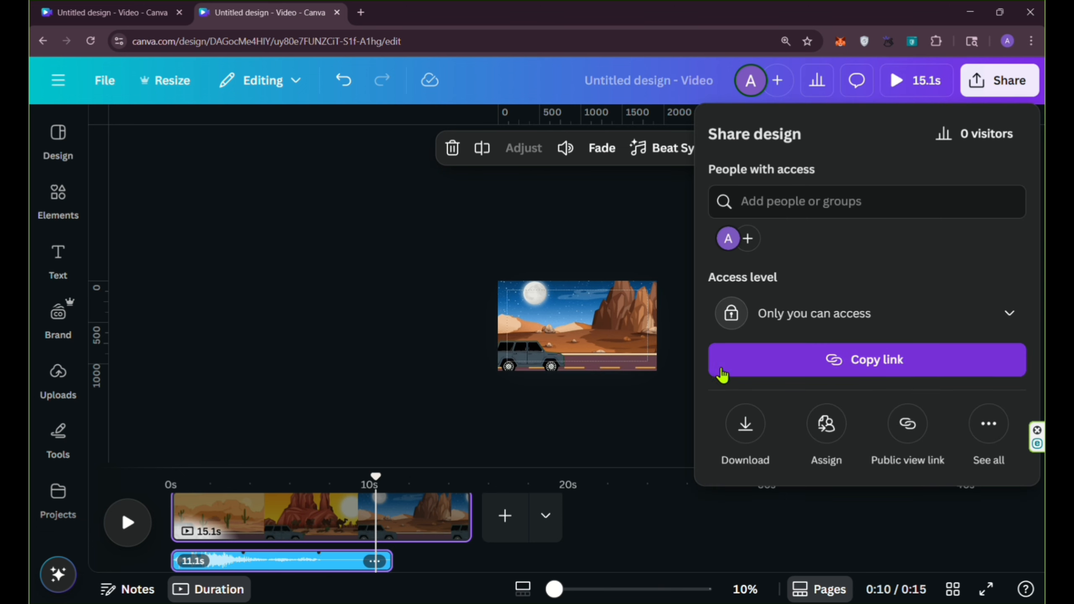
pyautogui.click(745, 424)
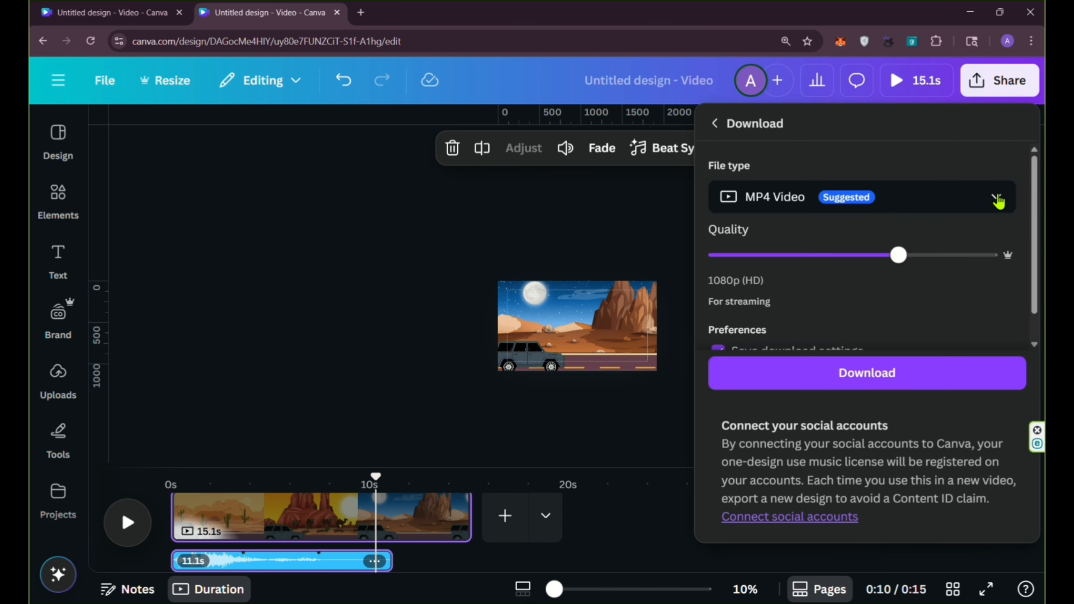